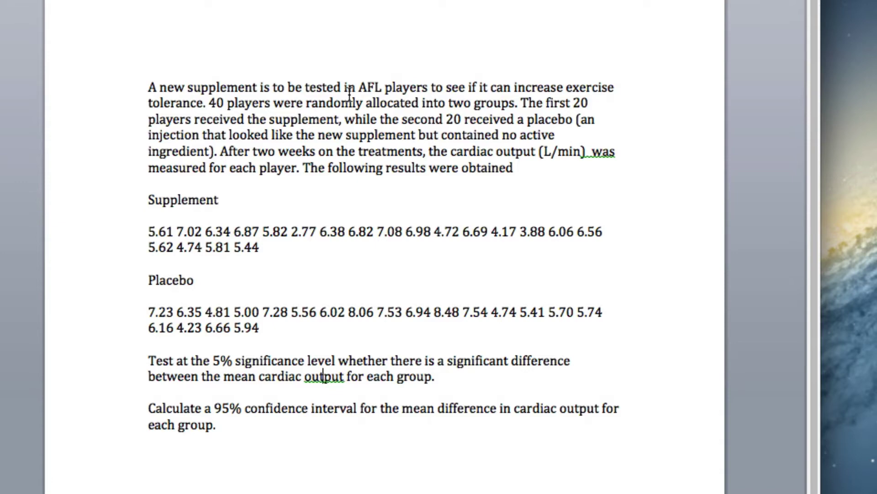
Review the handwritten notes on the two-means t statistic and confidence interval formulas in Preview.
key(super+Tab)
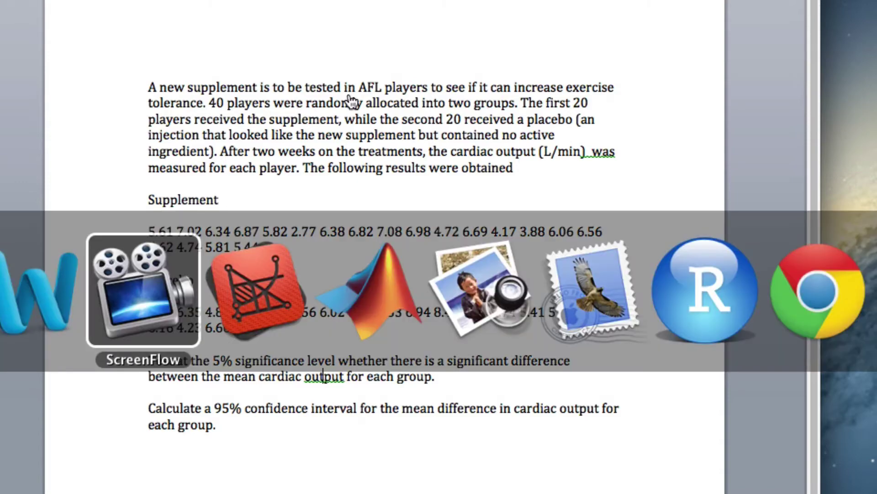
key(super+Tab)
key(super+Tab)
key(super+Tab)
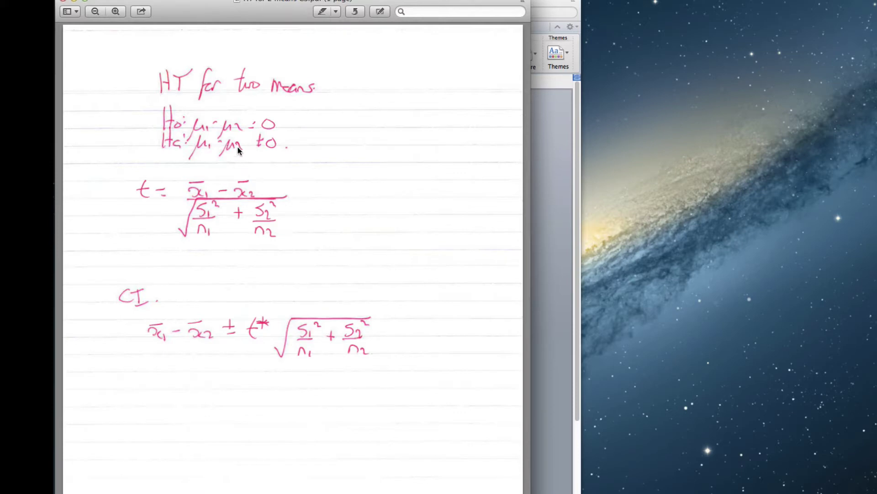
key(super+Tab)
key(super+Tab)
key(super+Tab)
key(super+Tab)
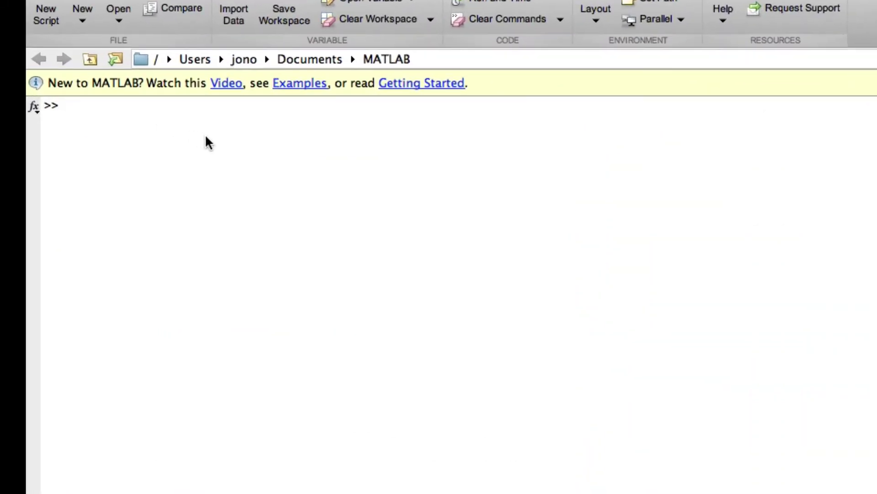
Define supp in MATLAB from the Supplement numbers copied out of the Word question.
text(supp = [)
key(super+Tab)
key(super+Tab)
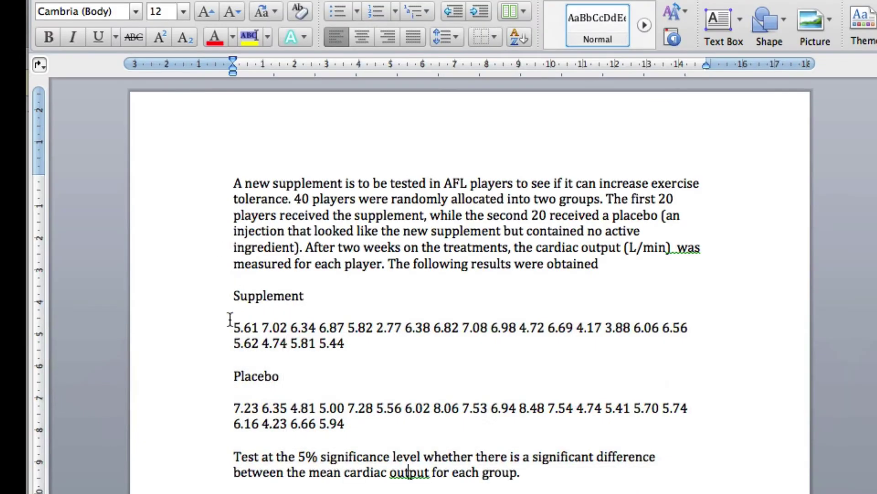
drag(232, 327, 350, 343)
key(super+c)
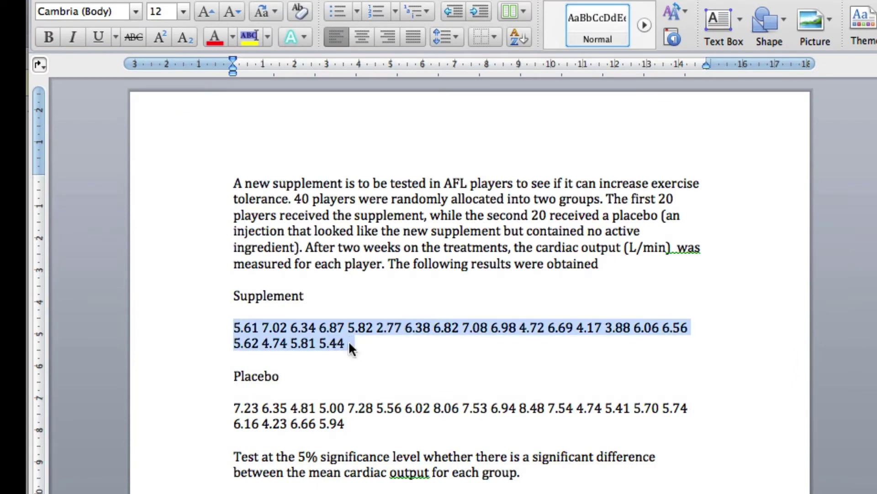
key(super+Tab)
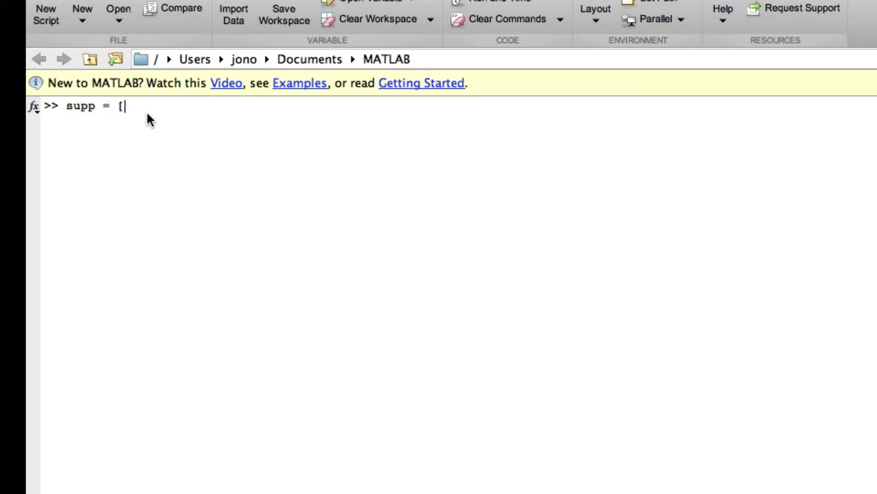
key(super+v)
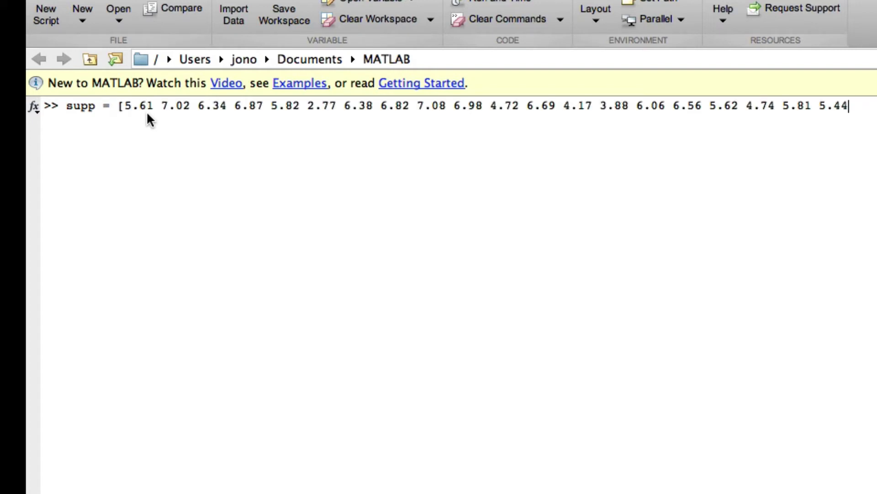
text(])
key(Return)
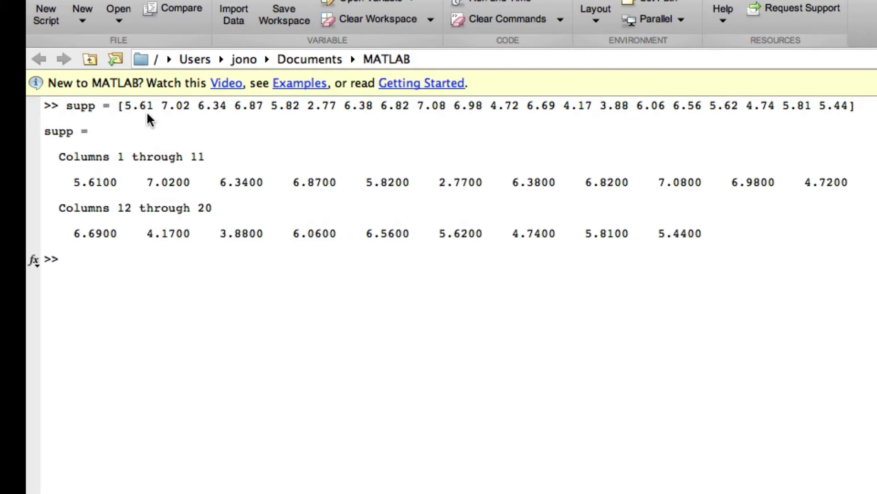
Confirm with length(supp) that supp holds 20 values.
text(length)
key(BackSpace)
key(BackSpace)
key(BackSpace)
key(BackSpace)
text(ngth(supp))
key(Return)
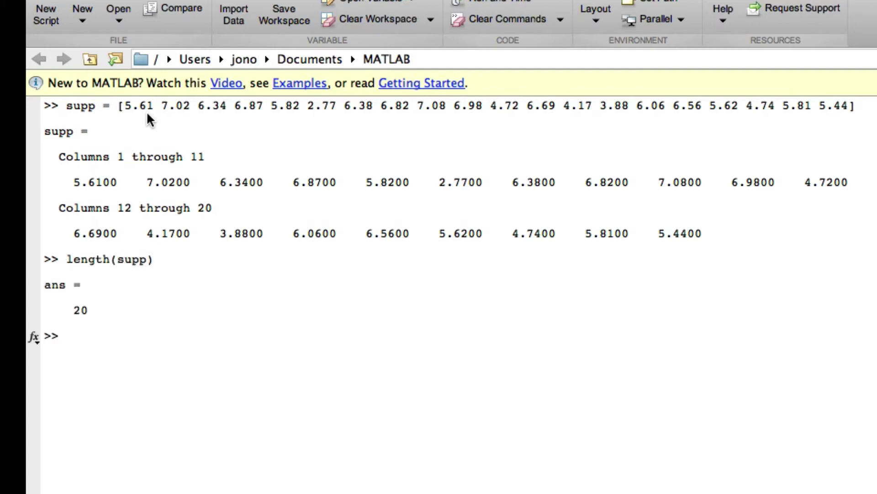
text(placebo = [)
Define placebo in MATLAB from the Placebo numbers copied out of Word.
key(super+Tab)
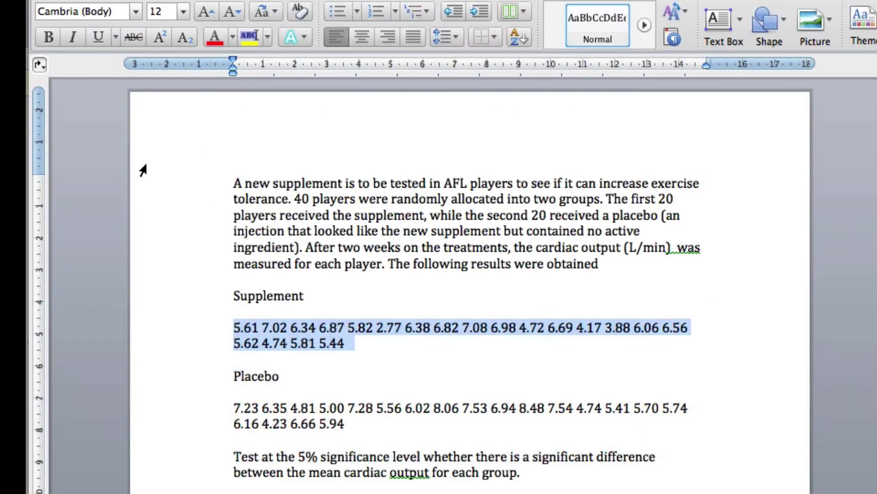
drag(233, 407, 356, 421)
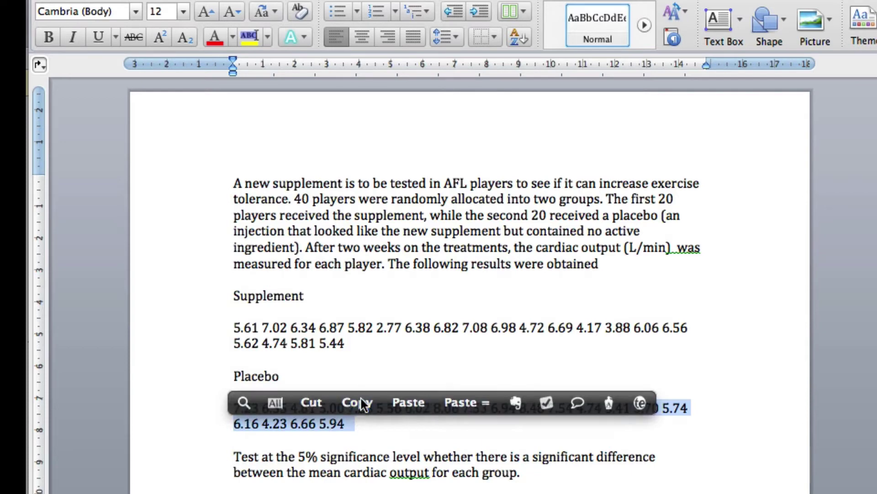
key(super+c)
key(super+Tab)
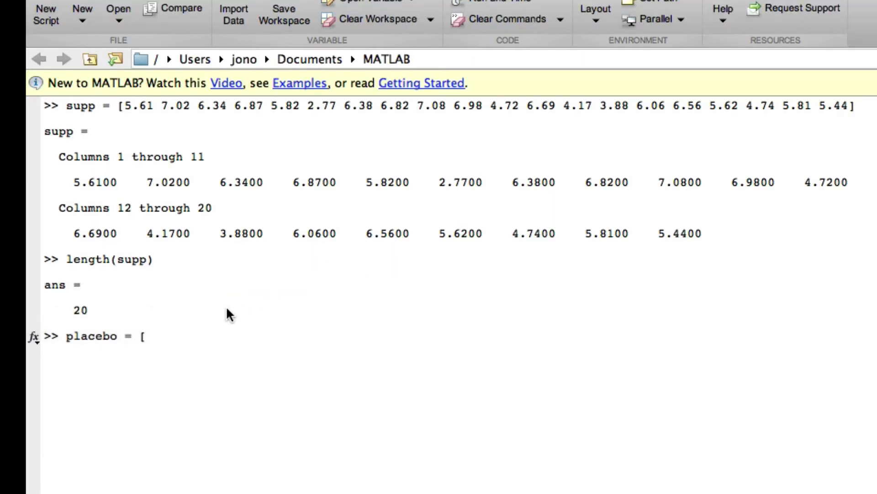
key(super+v)
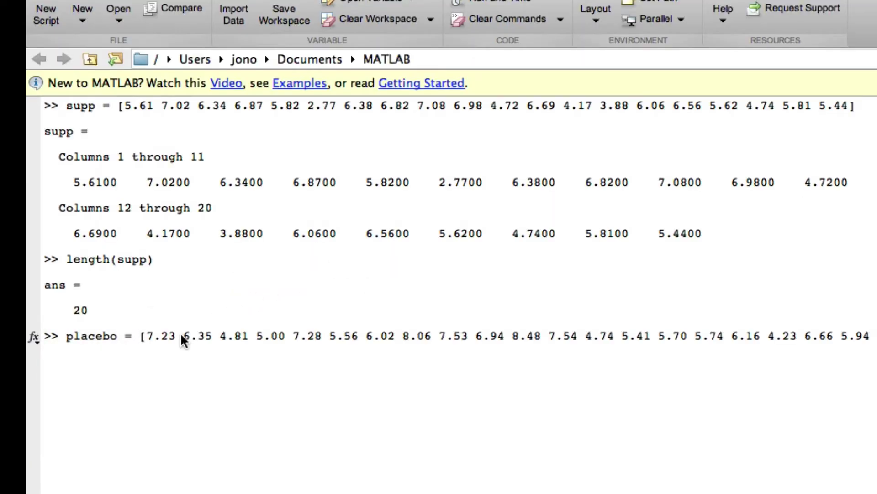
text(])
key(Return)
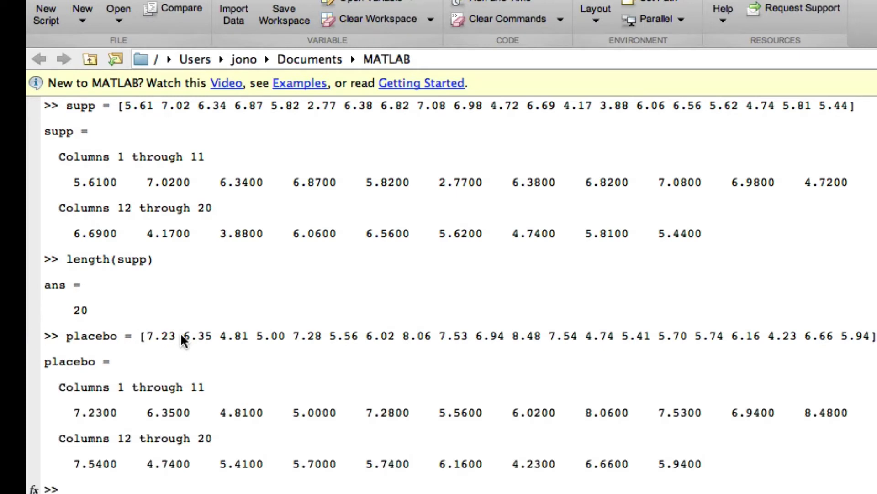
Confirm with length(placebo) that placebo holds 20 values.
text(len)
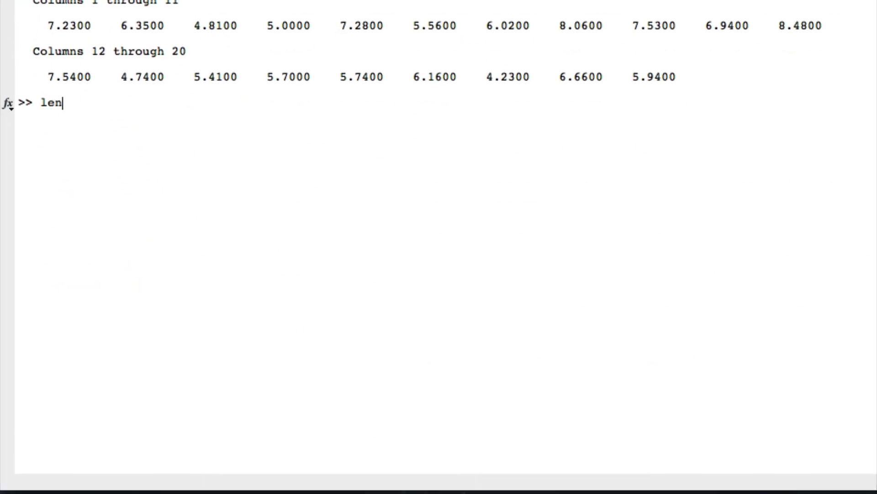
text(gth(pla)
key(Tab)
text(ce)
key(Return)
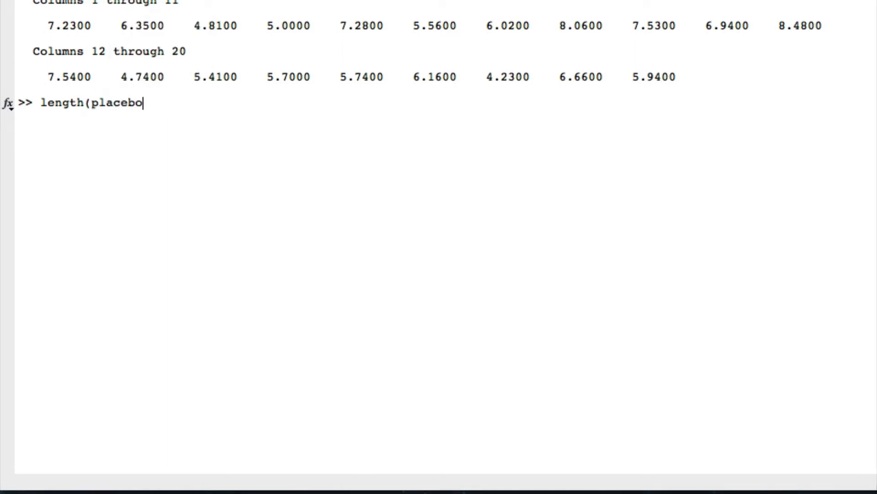
text())
key(Return)
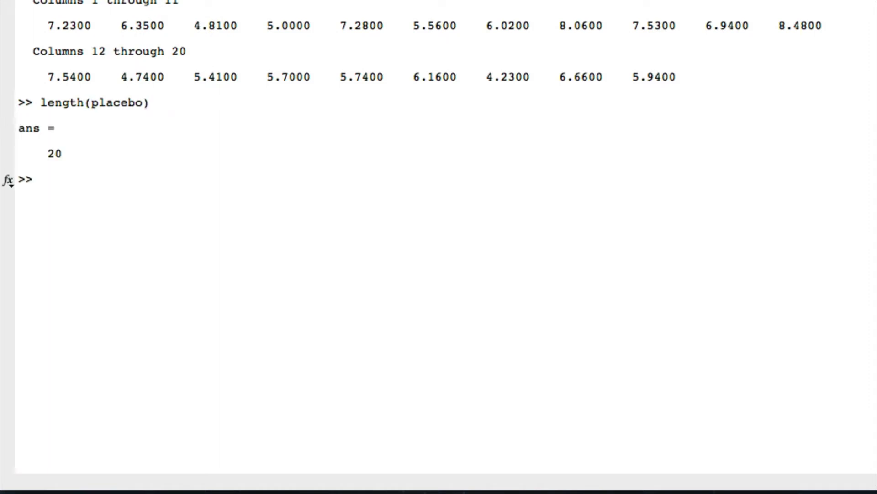
Compute mean(supp), giving 5.7690.
text(mean9supp)
key(BackSpace)
key(BackSpace)
key(BackSpace)
key(BackSpace)
key(BackSpace)
text((supp))
key(Return)
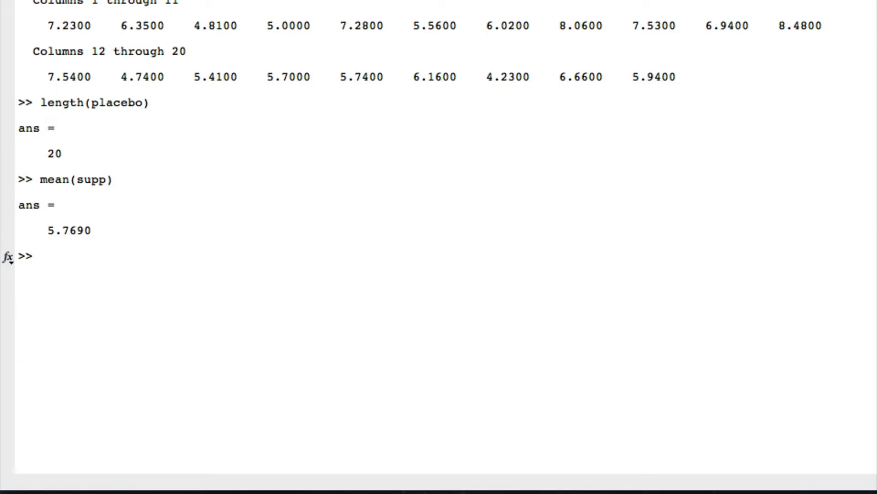
Compute mean(placebo), giving 6.2690.
key(Up)
key(Left)
key(BackSpace)
key(BackSpace)
key(BackSpace)
key(BackSpace)
text(plav)
key(BackSpace)
text(cebo)
key(Return)
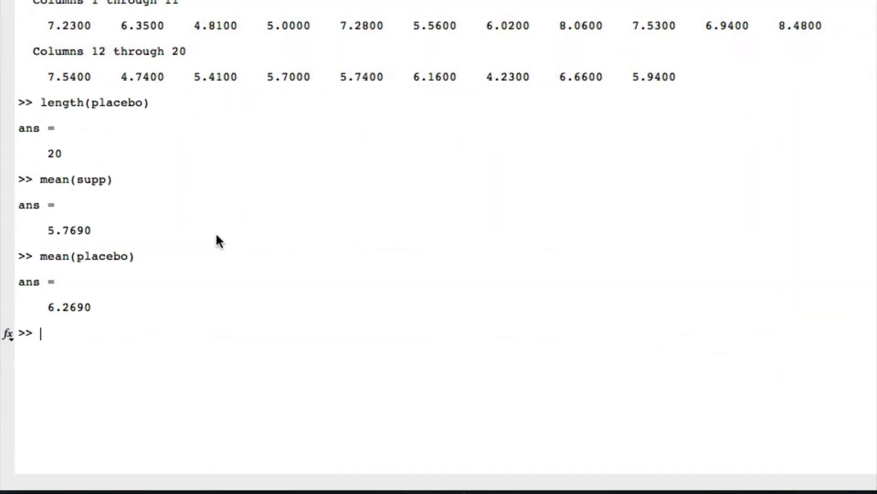
text([h p ci stats] =)
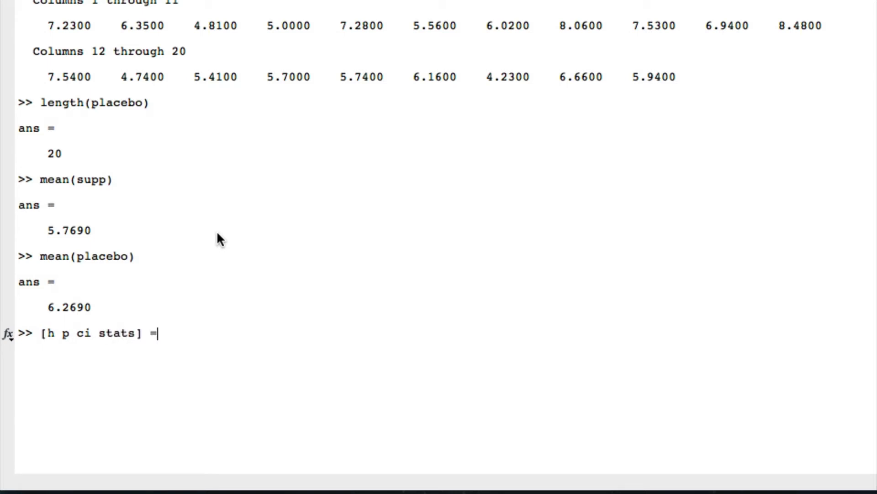
Run [h p ci stats] = ttest2(supp,placebo,[],[],'unequal'), giving p = 0.1881 and t = −1.3403.
text(ttest2(supp,)
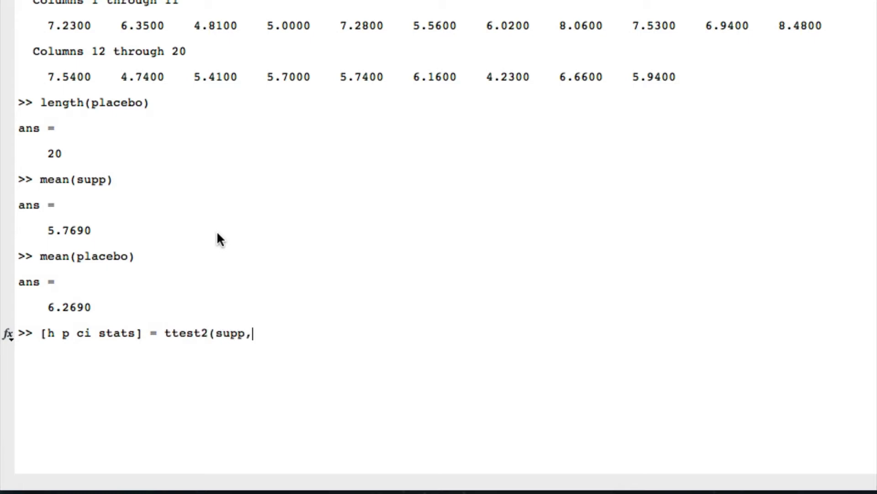
text(placebo,)
text([],)
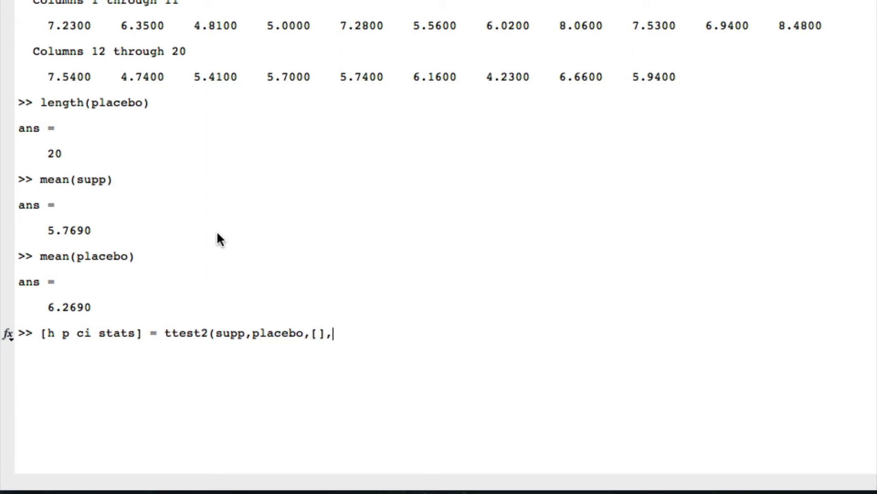
text([],'unequal'))
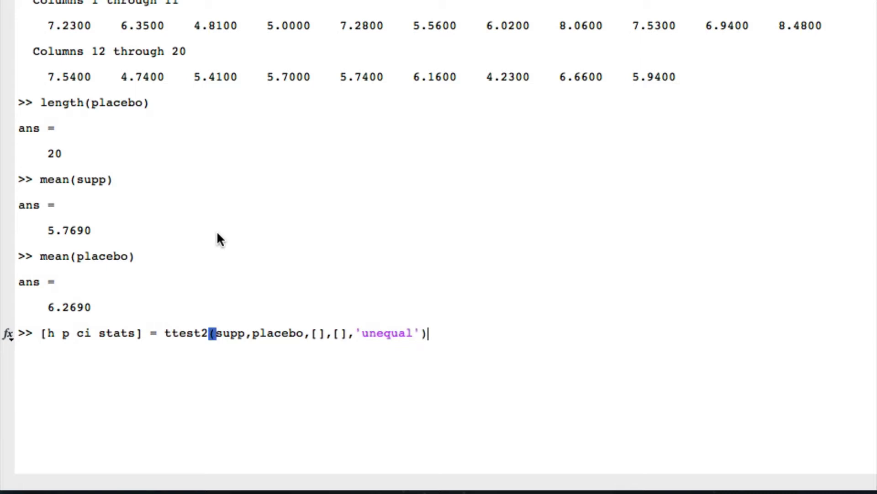
key(Return)
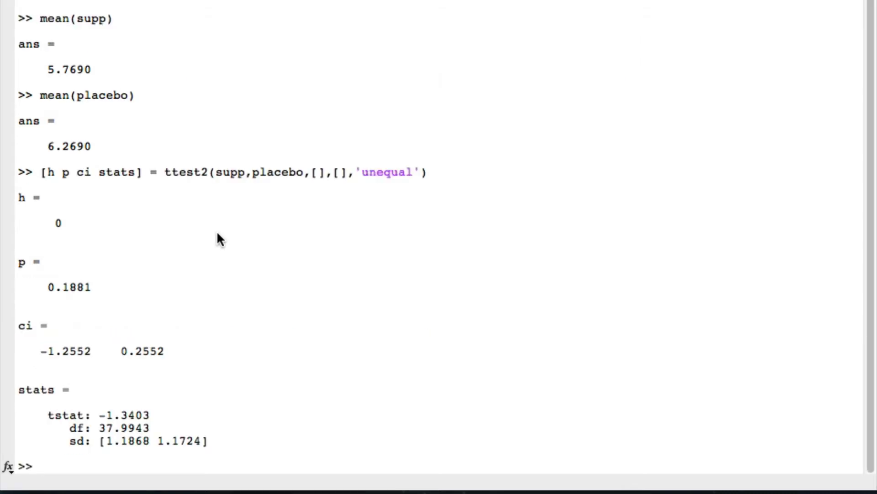
Display the ttest2 help text and compare it with the handwritten formula notes.
text(help ttest2)
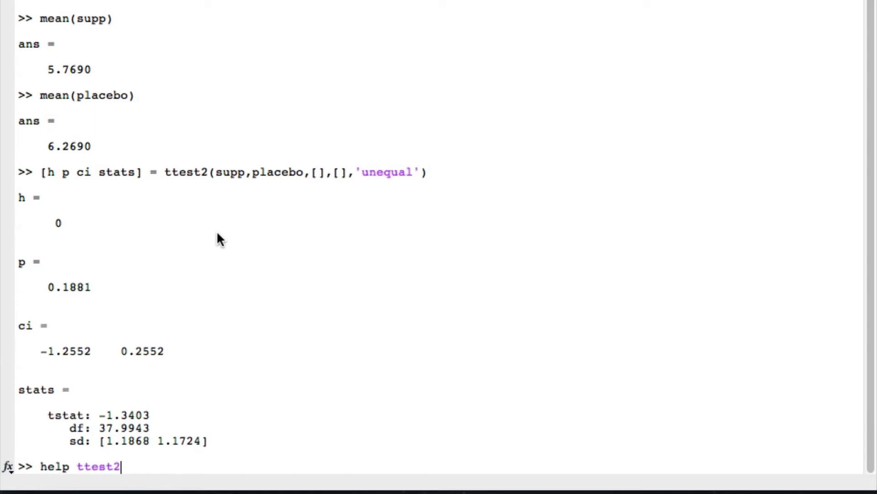
key(Return)
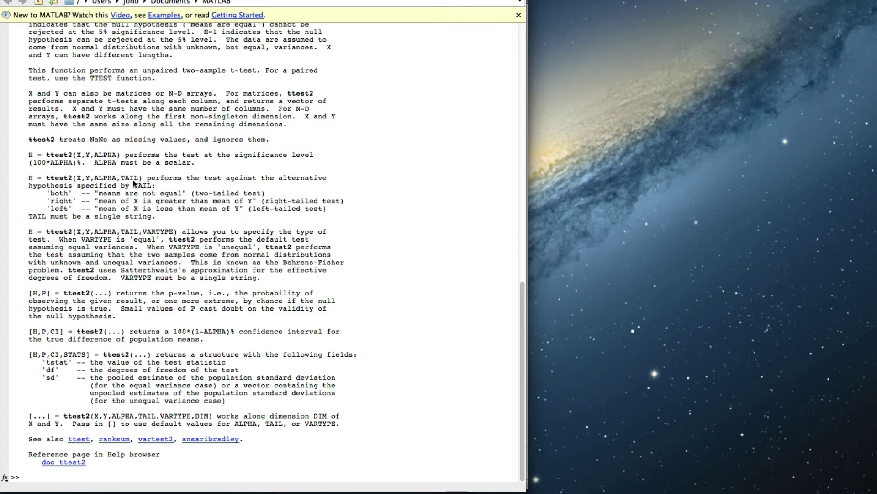
key(super+Tab)
key(super+Tab)
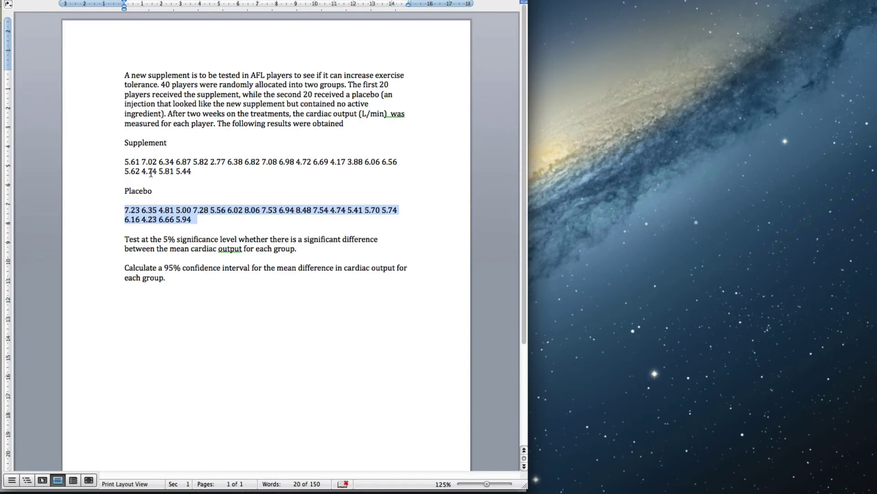
key(super+Tab)
key(super+Tab)
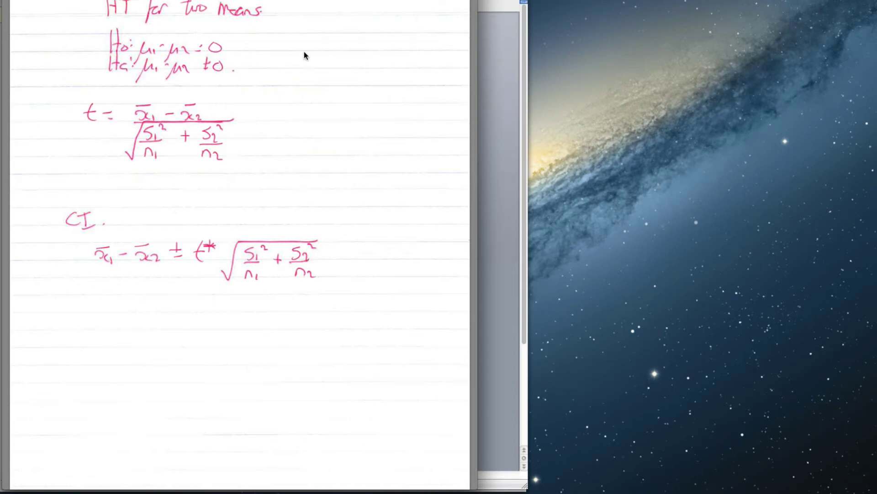
Rerun the unequal-variance ttest2 command, again giving p = 0.1881 and CI −1.2552 to 0.2552.
key(super+Tab)
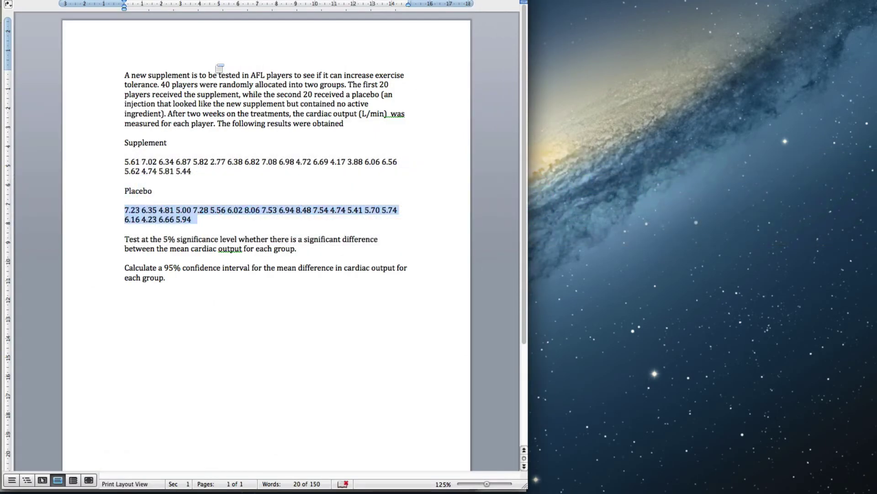
key(super+Tab)
key(super+Tab)
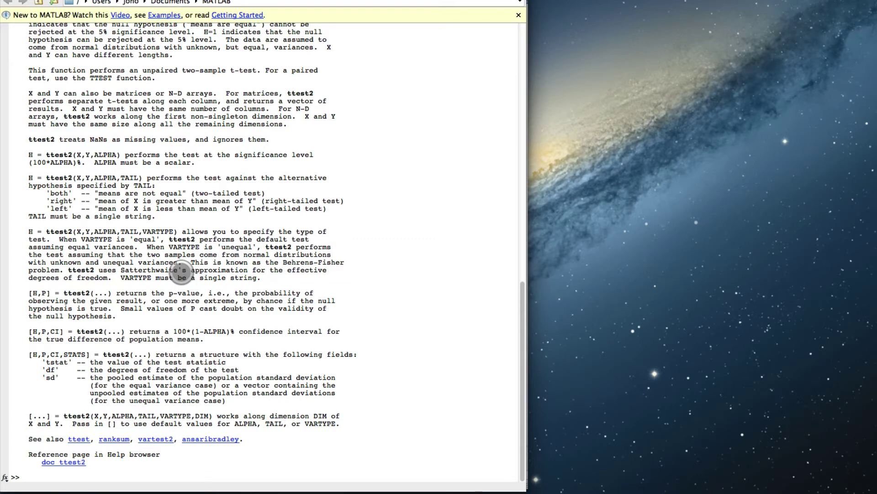
key(Up)
key(Up)
key(Return)
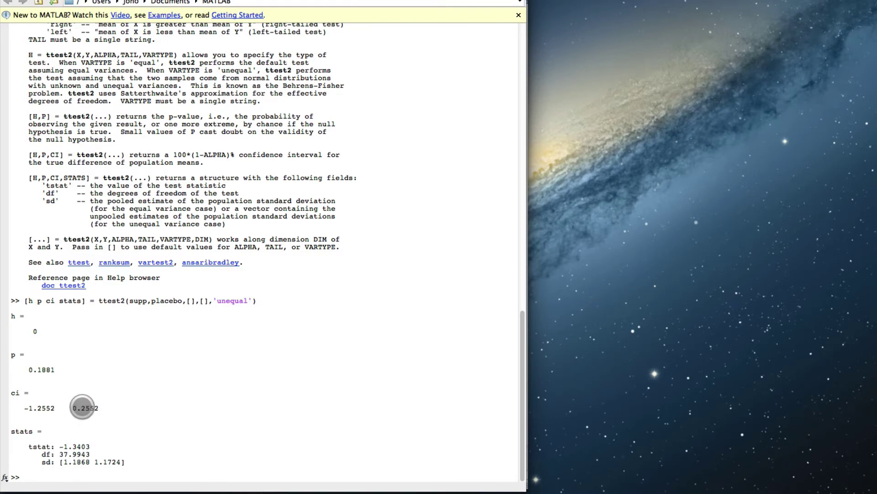
Write the null hypothesis H₀: μ₁ − μ₂ = 0 as an equation below the Word question.
key(super+Tab)
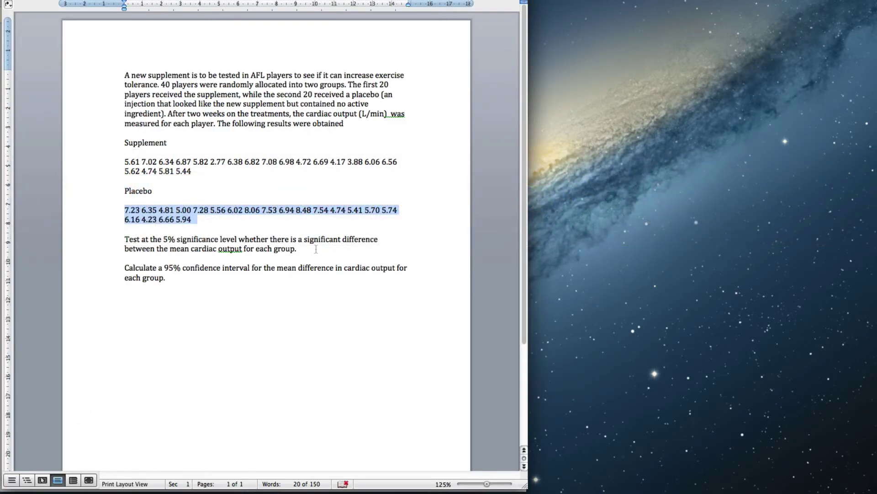
click(315, 249)
key(Return)
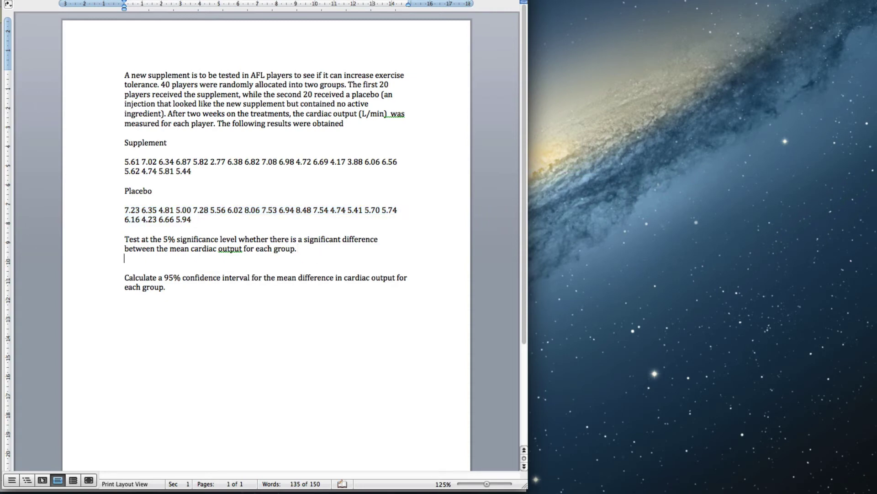
key(ctrl+equal)
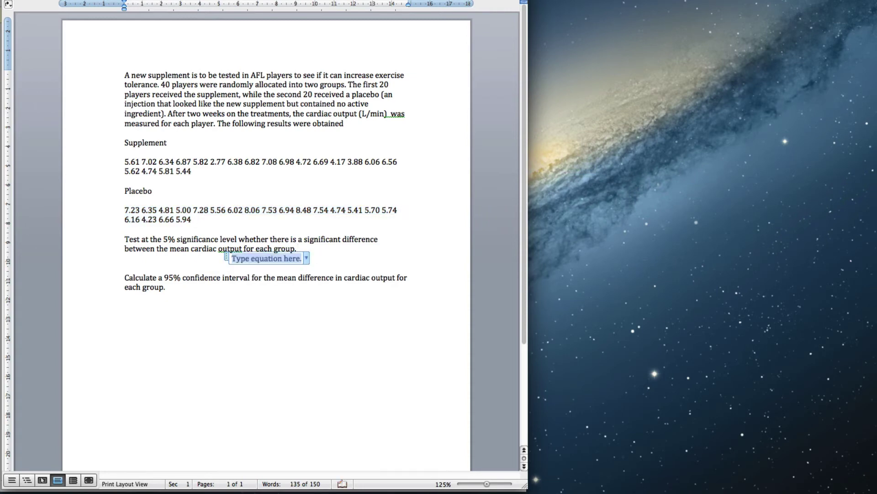
text(H)
text(_0 )
text(:)
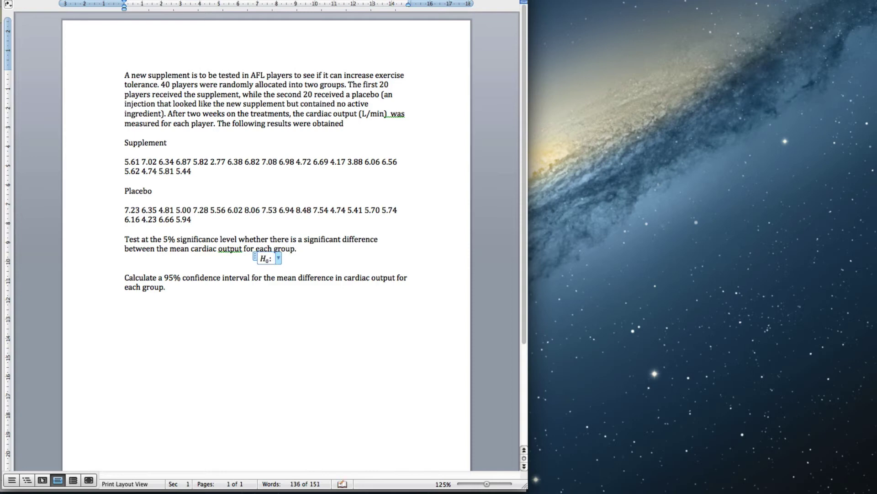
text(\mu1)
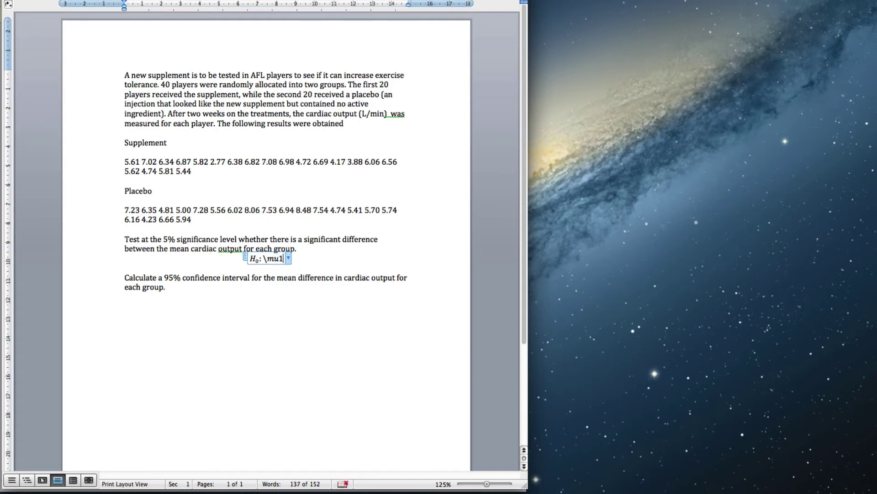
key(BackSpace)
text(_1 -\mu_2 )
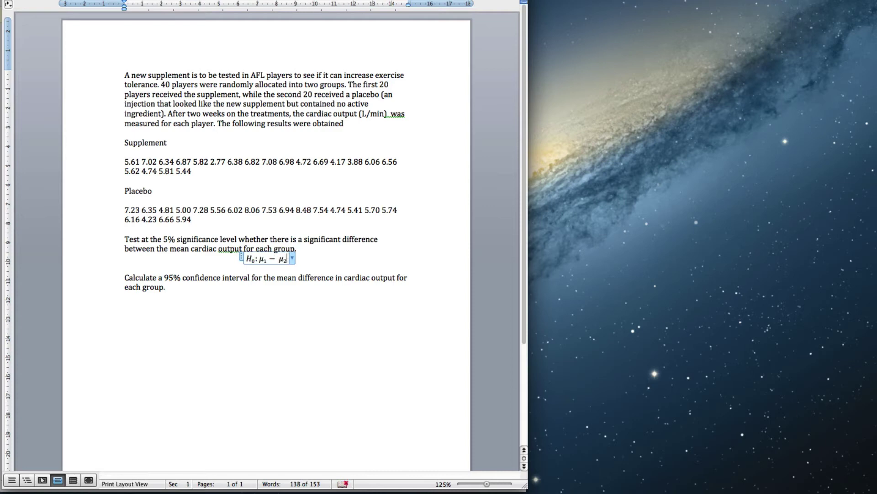
text(=0)
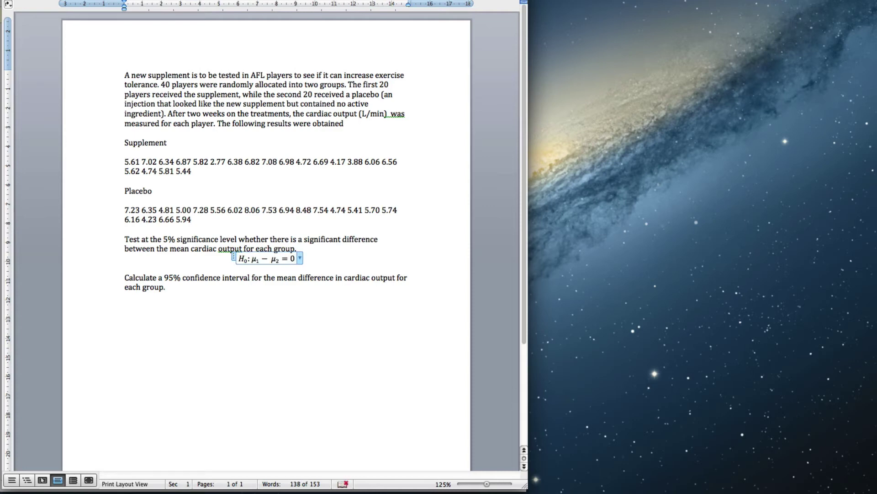
key(Return)
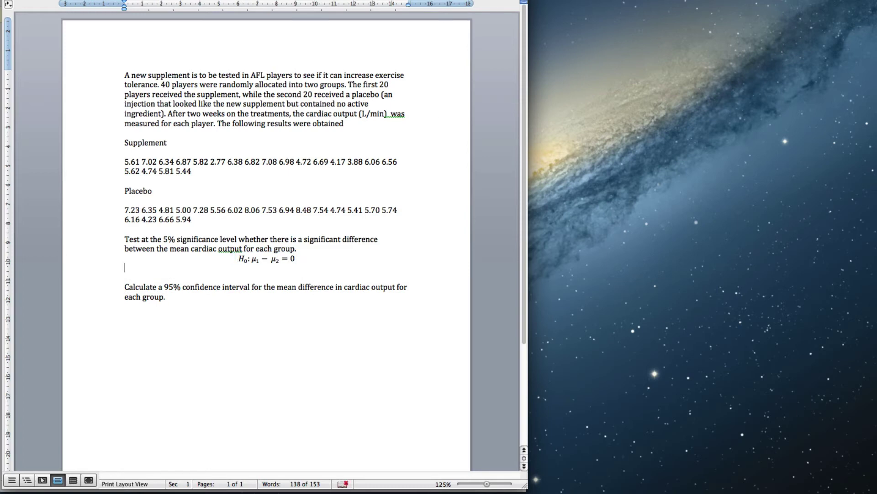
Add the alternative hypothesis Hₐ: μ₁ − μ₂ ≠ 0 and begin a 'where μ₁' line.
key(ctrl+equal)
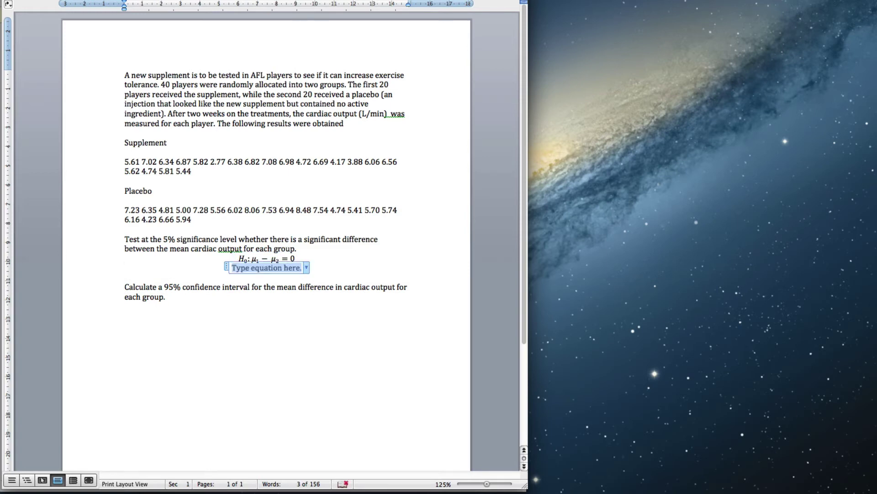
text(H_a)
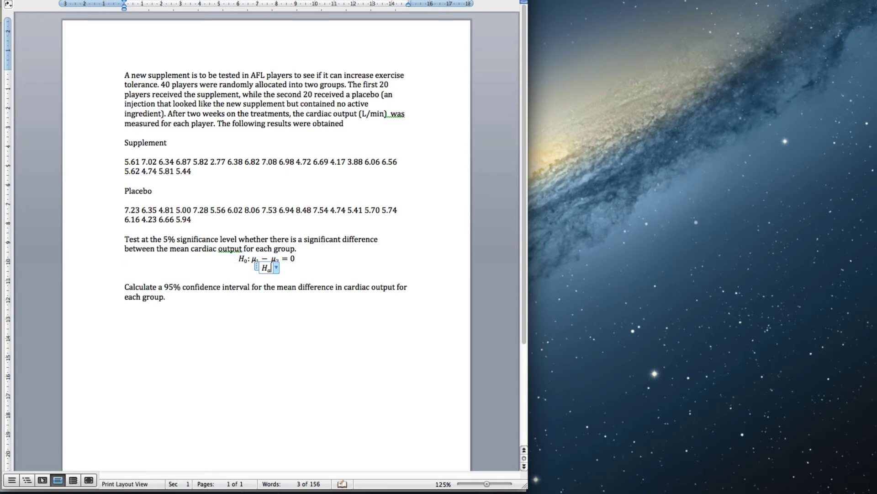
text(:)
text(\mu_1)
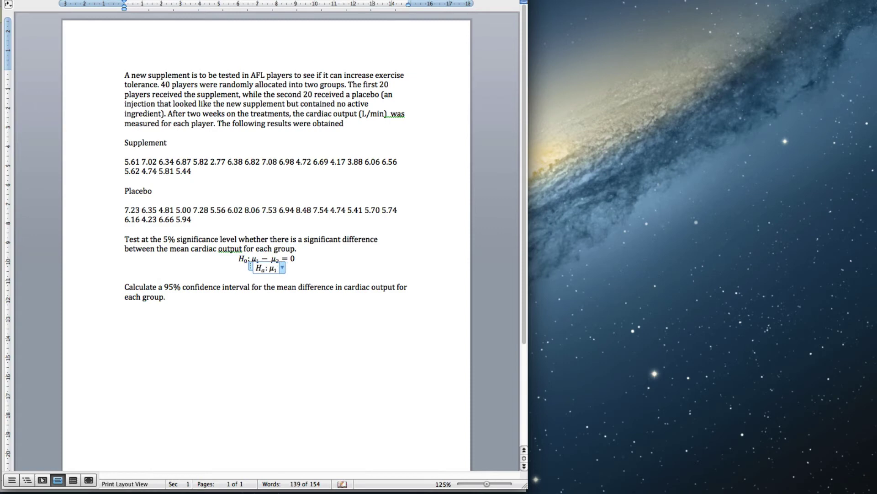
text( -\mu)
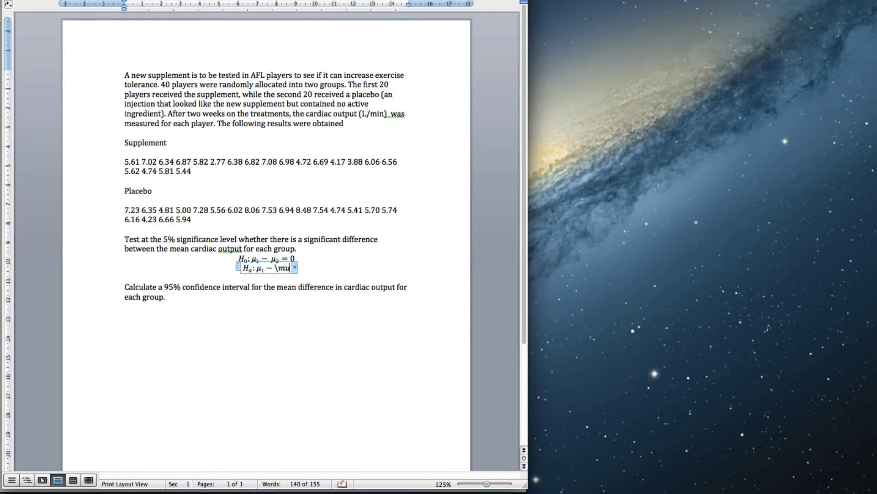
text(_2  eq )
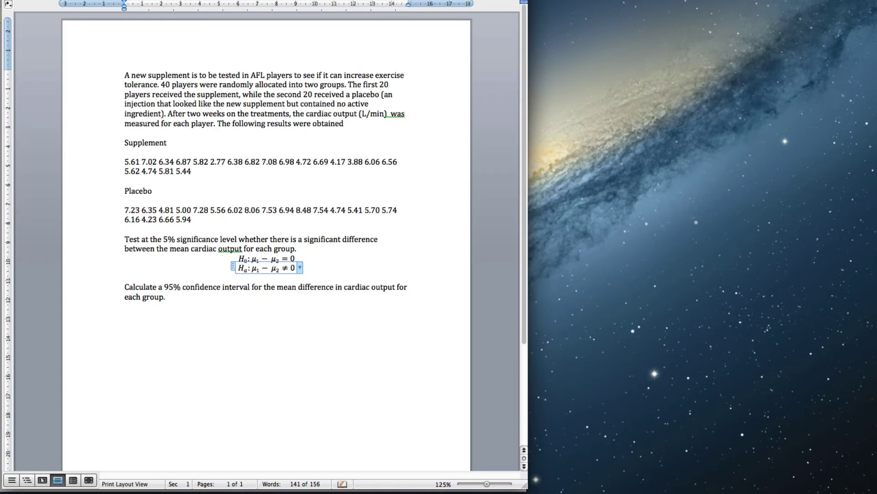
text(0)
key(Return)
text(where)
key(ctrl+equal)
text(\mu _1)
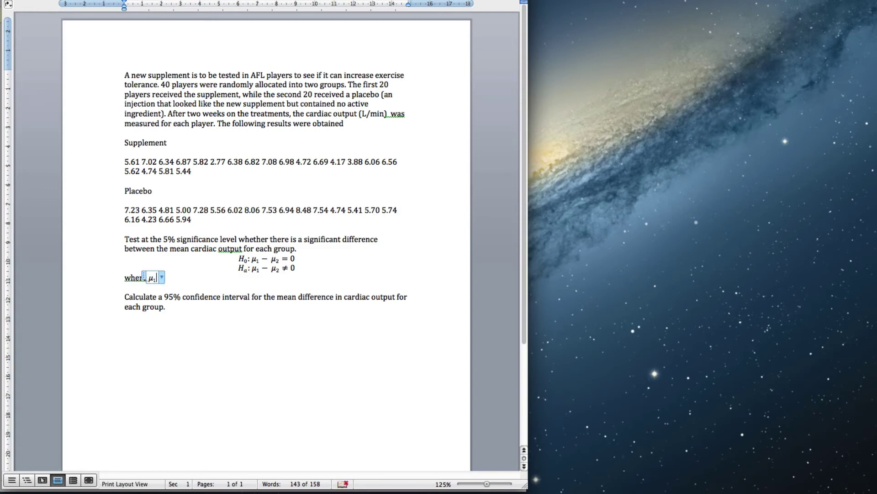
Define μ₁ and μ₂ as supplement and placebo mean cardiac output, then begin 'The value of the test statistic is'.
key(Right)
text(is the mean)
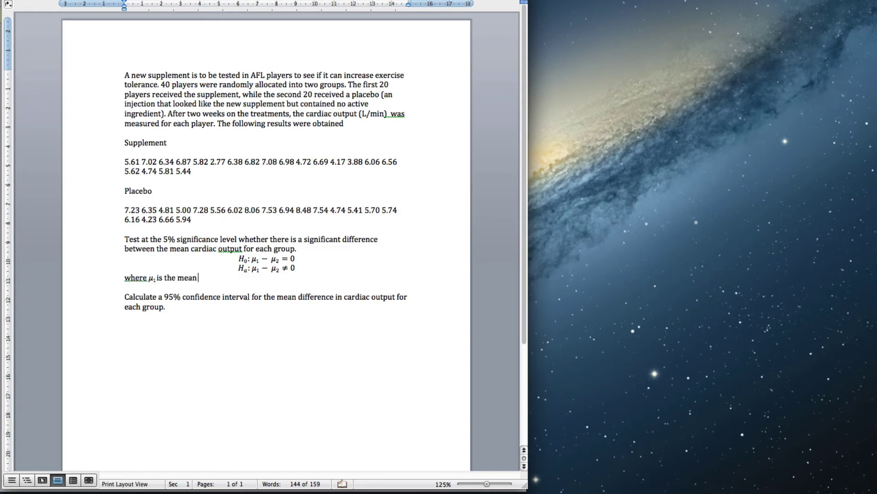
text( cardiac output on the supplement)
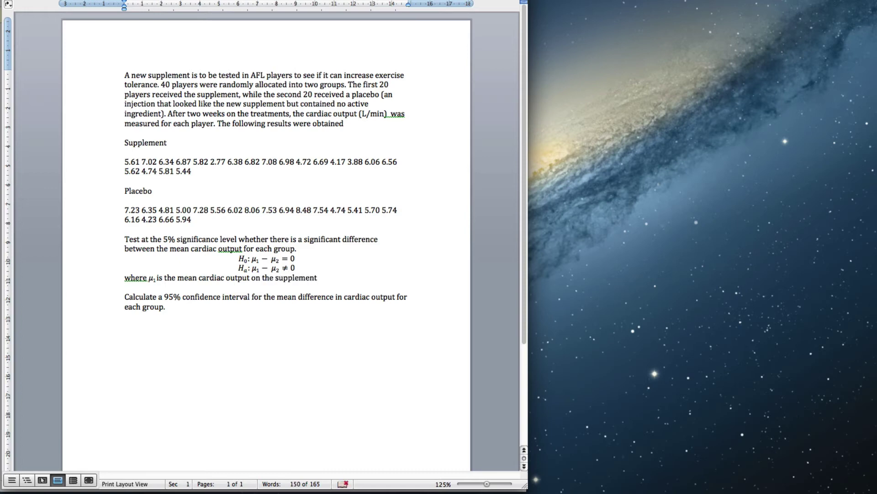
text(, and)
key(ctrl+=)
text(\mu _2)
key(Right)
text(is the)
key(Left)
key(Left)
key(Left)
key(Left)
key(Left)
text(the)
text( mean)
text( cardia)
text(c output on th)
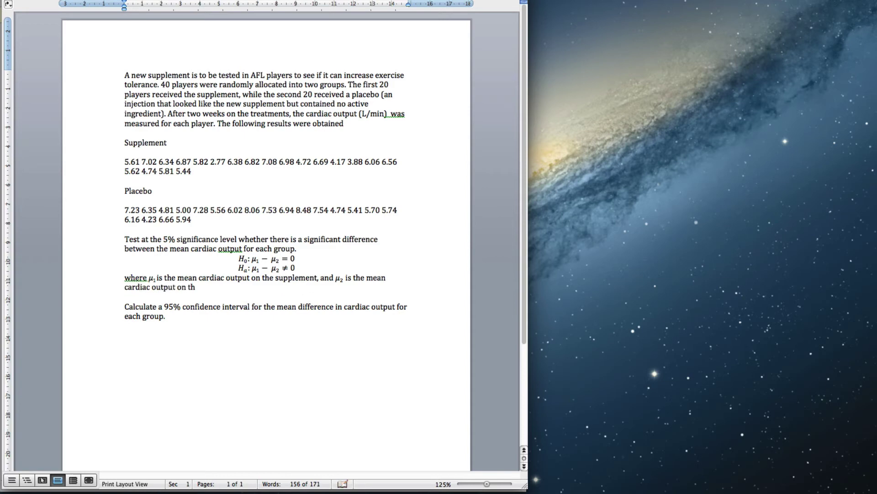
text(e placeb)
key(Return)
key(Return)
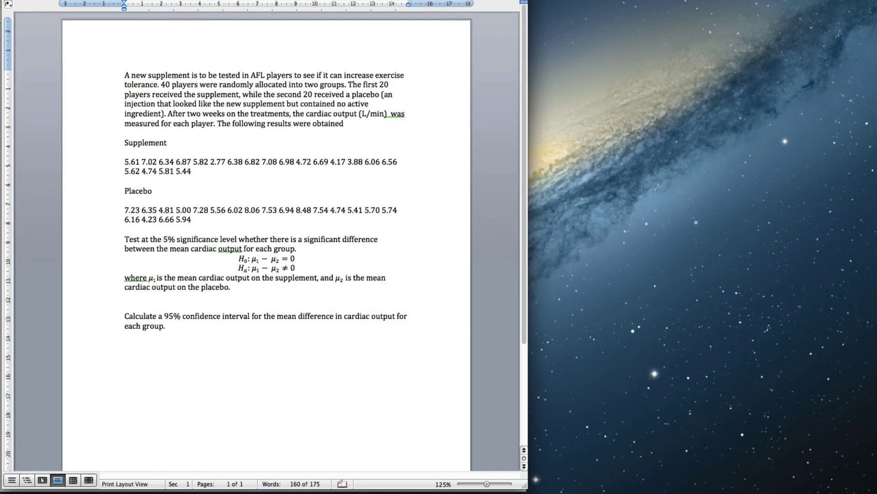
text(The value of the test s)
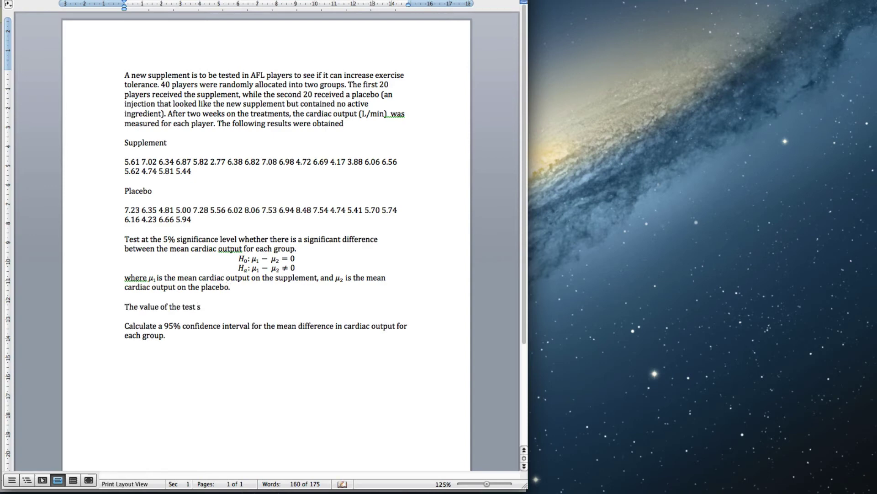
text(tatistic is)
Copy the tstat value -1.3403 from MATLAB's ttest2 output.
key(super+Tab)
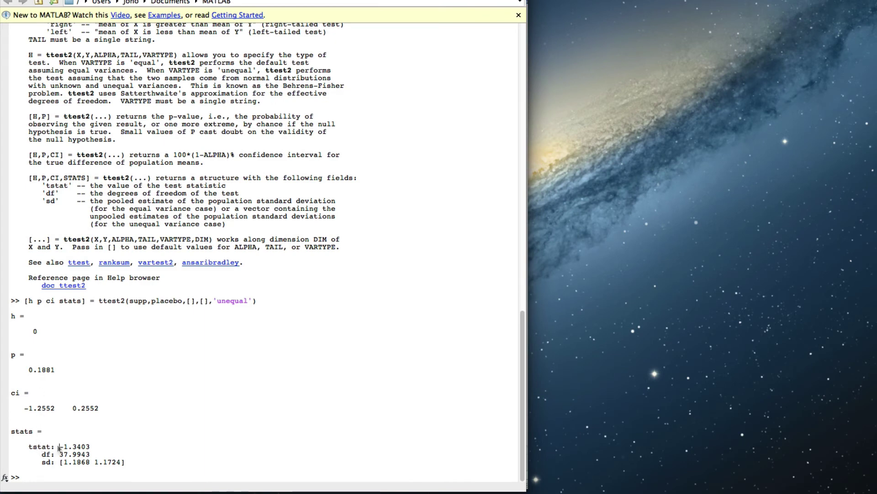
drag(59, 447, 91, 448)
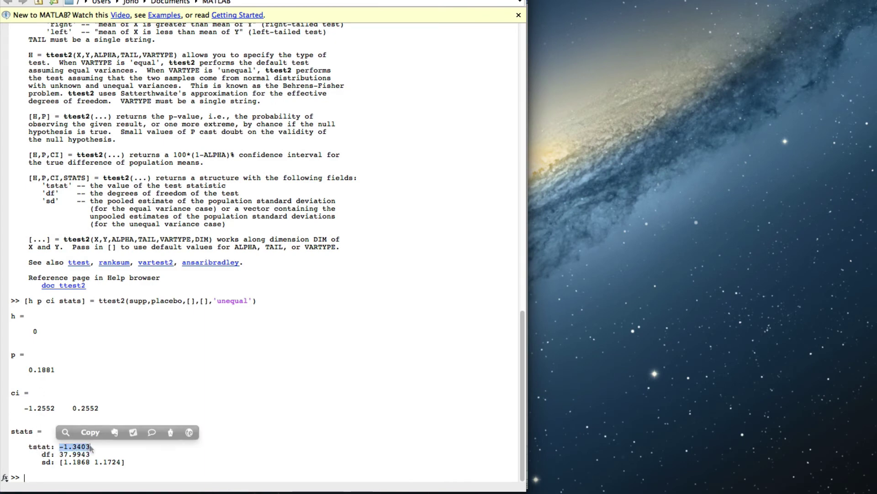
click(92, 436)
Complete the Word sentence as 'The value of the test statistic is -1.3403.' with a blank line below.
key(super+Tab)
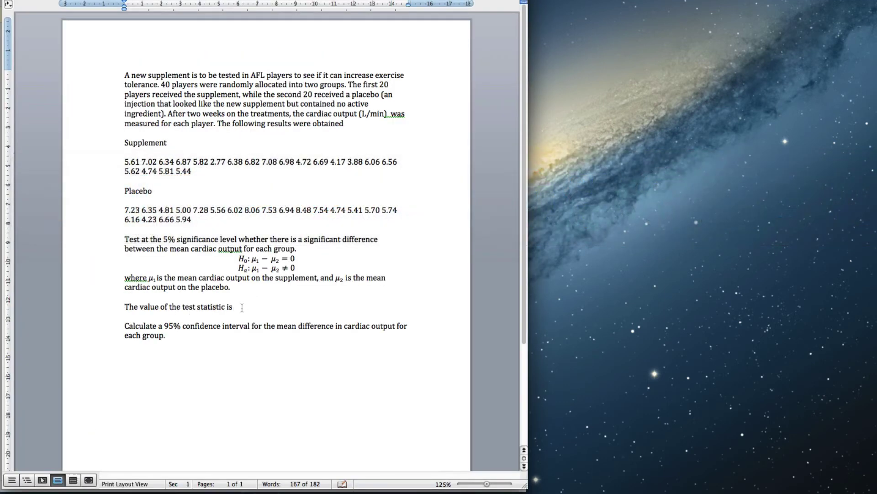
click(242, 307)
key(super+v)
key(Return)
key(Return)
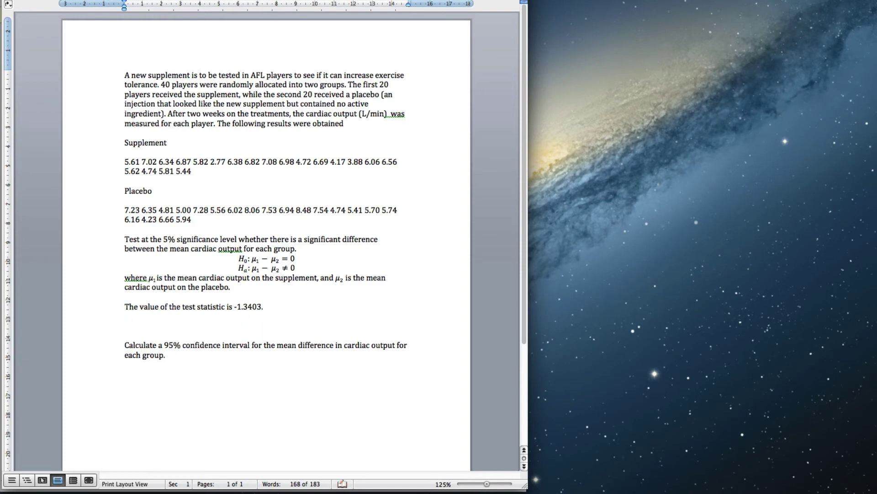
key(super+Tab)
key(super+Tab)
key(super+Tab)
key(super+Tab)
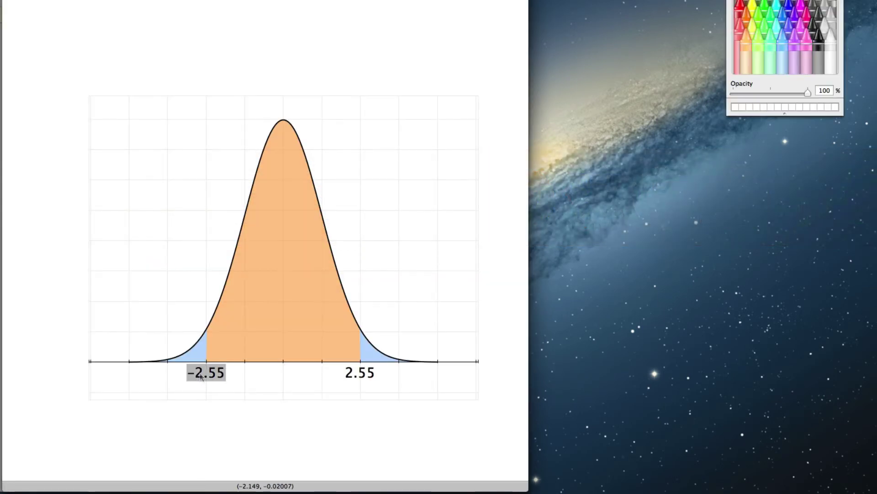
Relabel the shaded curve's tails from -2.55 and 2.55 to -1.34 and 1.34, then return to MATLAB.
click(208, 372)
text(-)
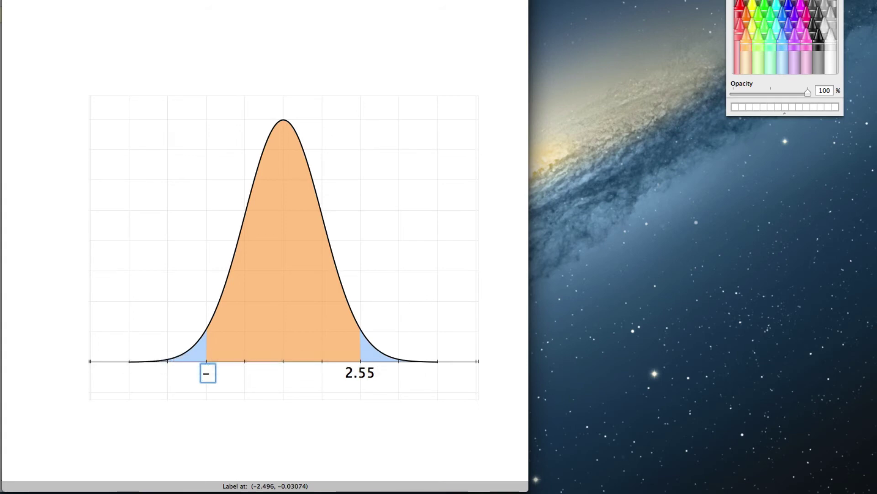
text(1.34)
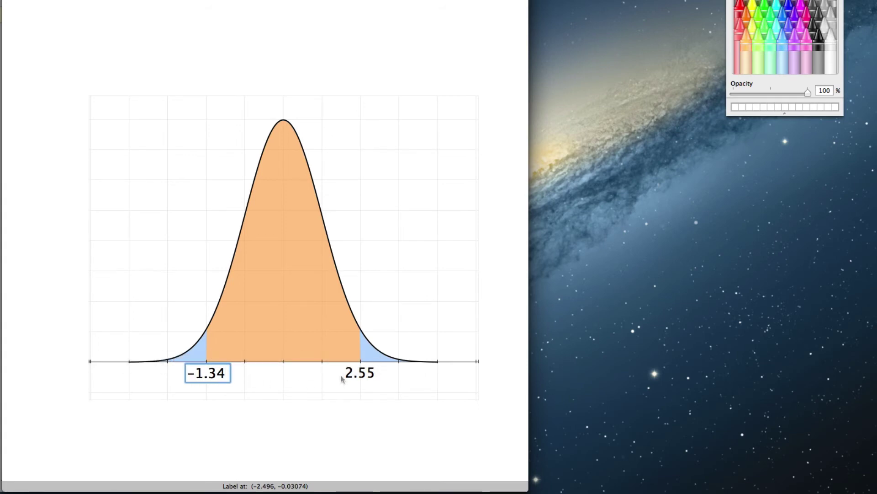
click(354, 373)
text(1.34)
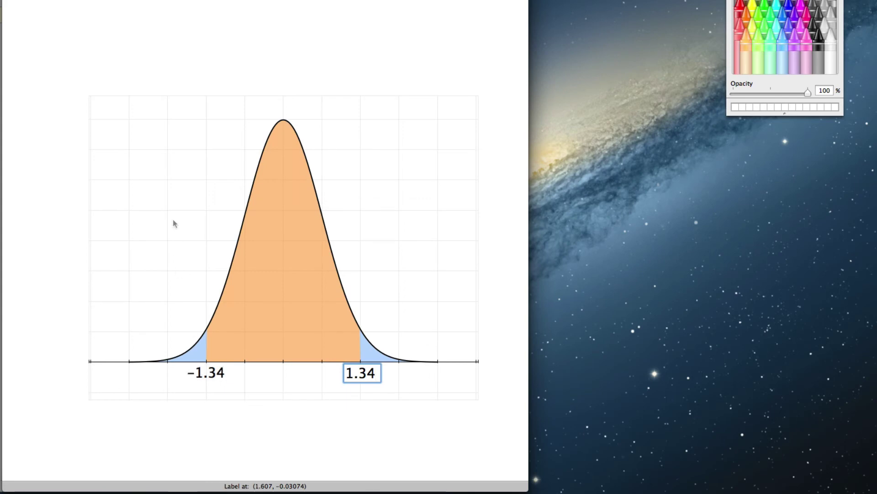
key(super+Tab)
key(super+Tab)
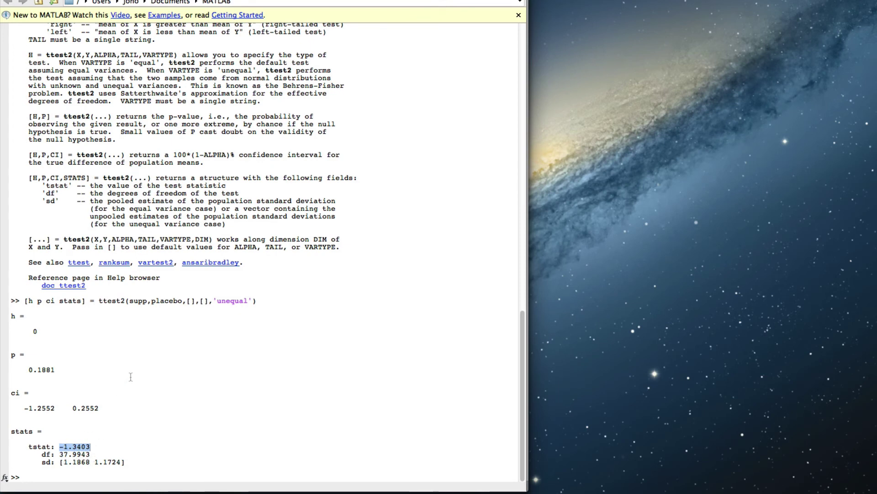
Compute the tail probability tcdf(-1.3403,37.9943) and compare it with the shaded t-distribution graph.
text(tcdf)
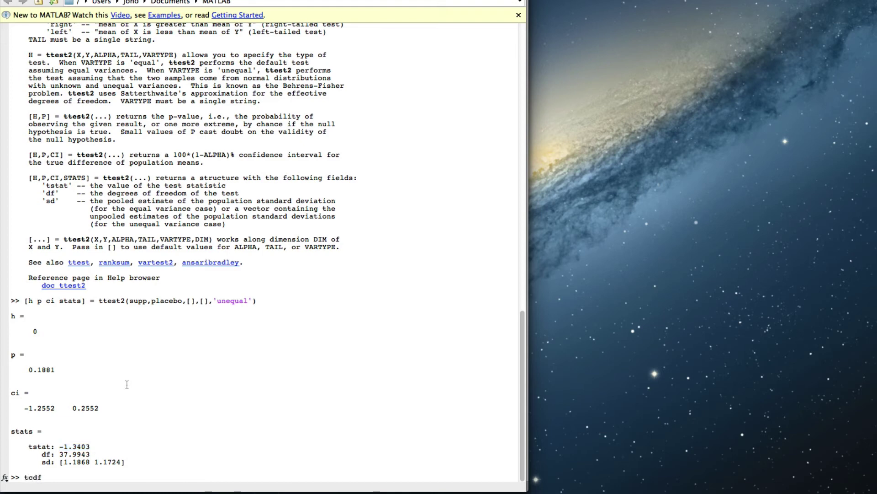
text((-)
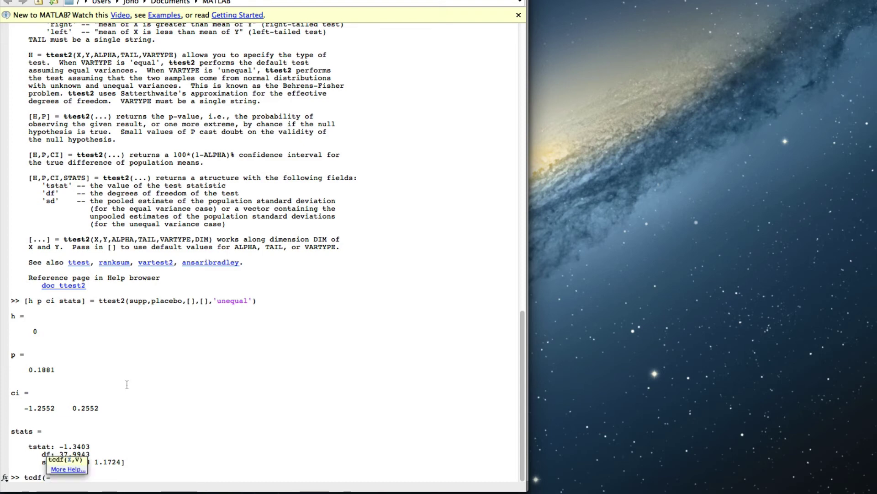
text(1.3403,37.9943))
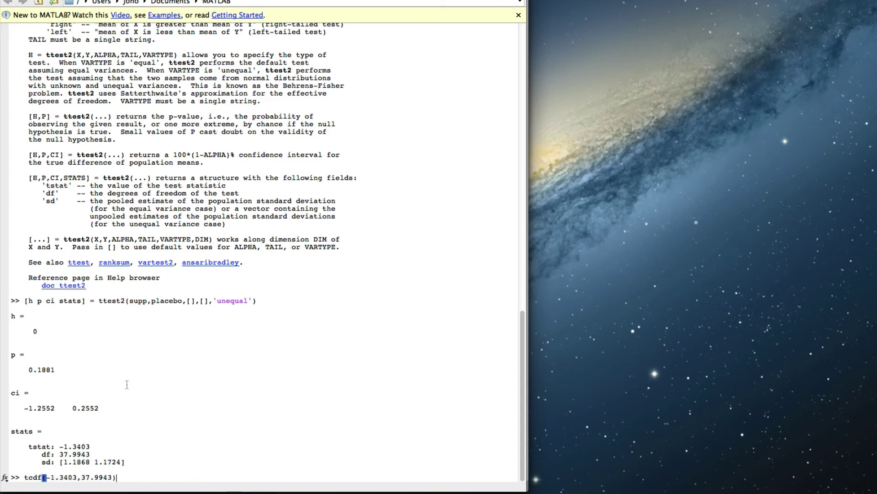
key(Return)
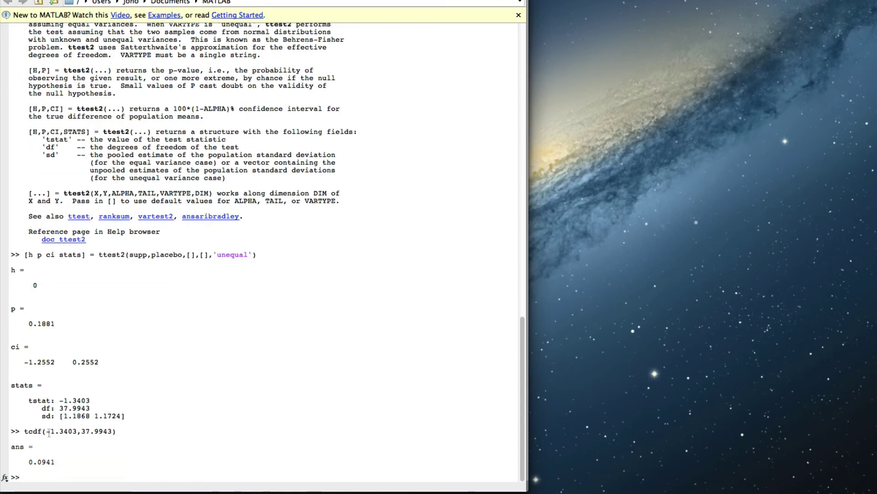
key(super+Tab)
key(super+Tab)
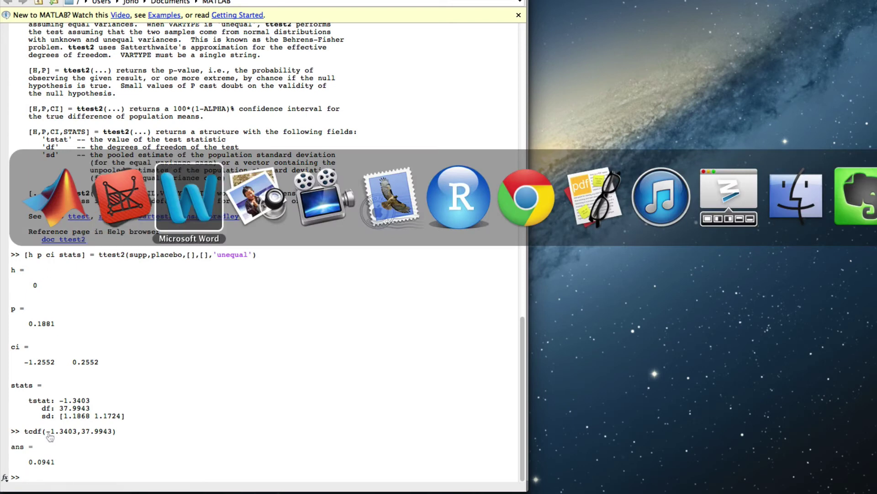
key(super+shift+Tab)
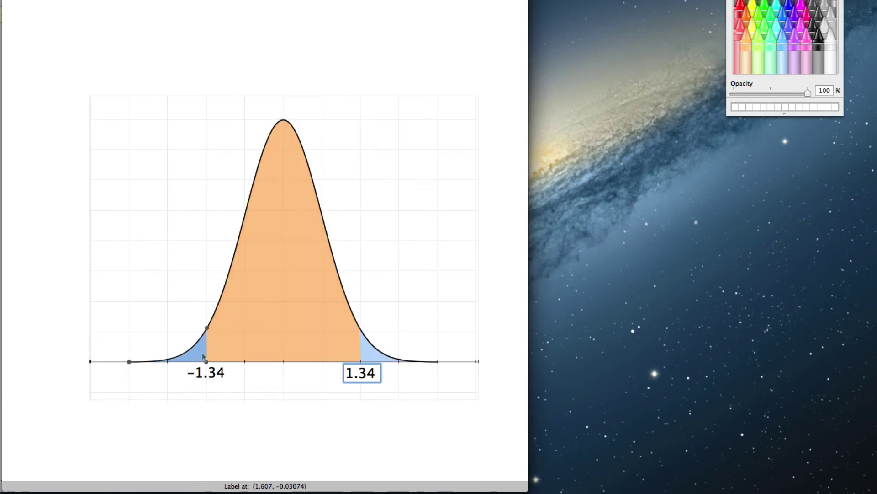
key(super+Tab)
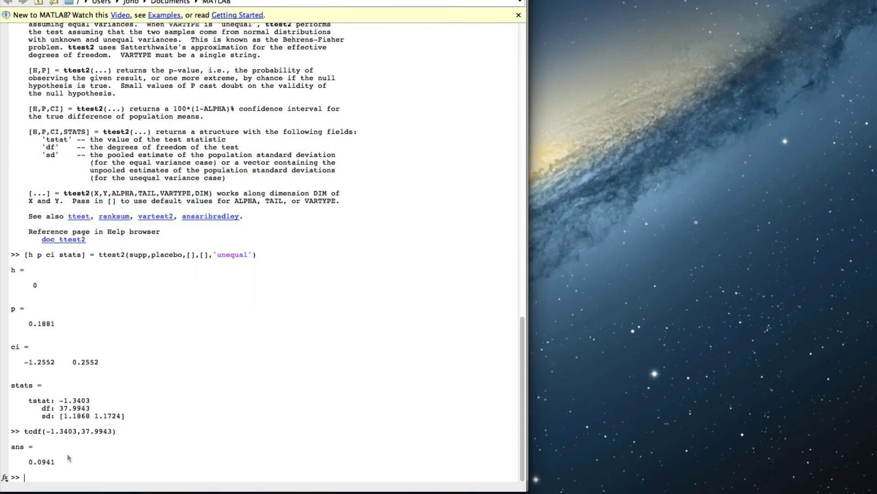
Double the tcdf result to get p = 0.1881 and write 'The P-value is 0.1881' in Word.
key(Up)
text(*2)
key(Return)
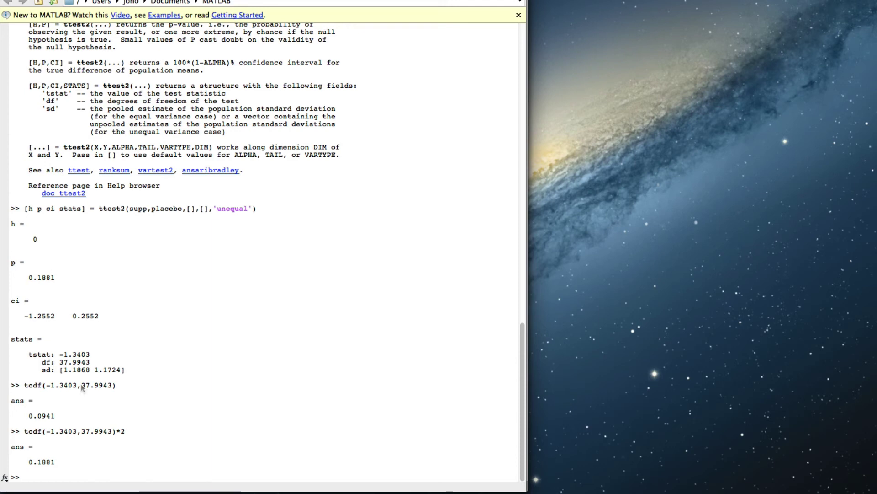
drag(29, 278, 64, 277)
click(64, 264)
key(super+Tab)
text(The P-value is 0.1881)
Add the line 'We retain the null hypothesis as the P-value = 0.1881 is greater than 0.05'.
key(Return)
key(Return)
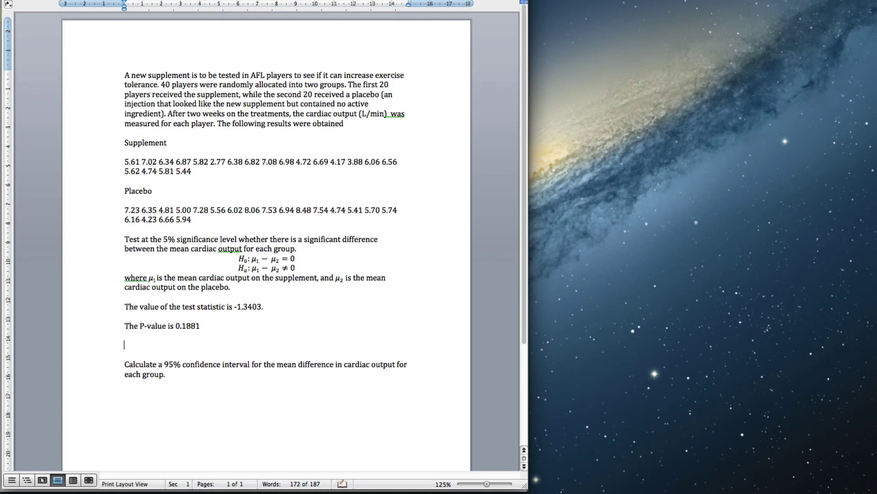
text(We retain the null hypoth)
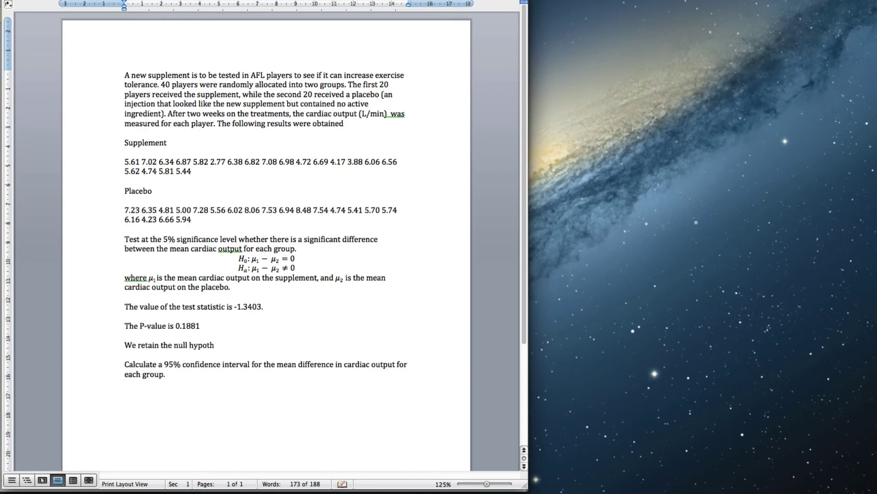
text(esis as the P-value = 0.1881)
key(BackSpace)
text(81)
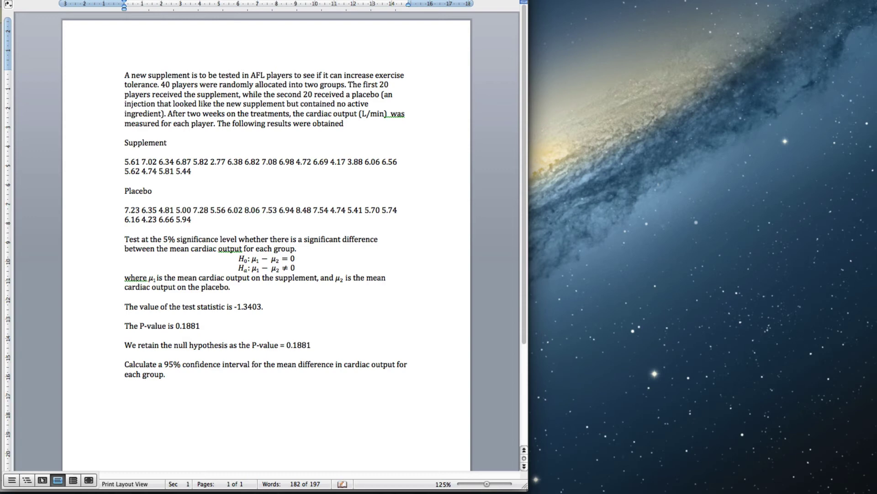
text( is greater than 0.05)
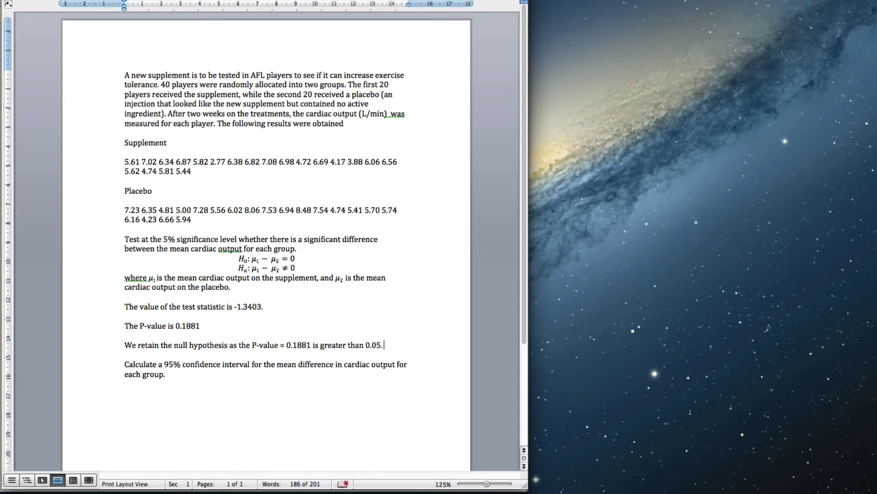
Write the no-difference-in-mean-cardiac-output conclusion, then copy the ci values -1.2552 and 0.2552 from MATLAB.
text(. We cond)
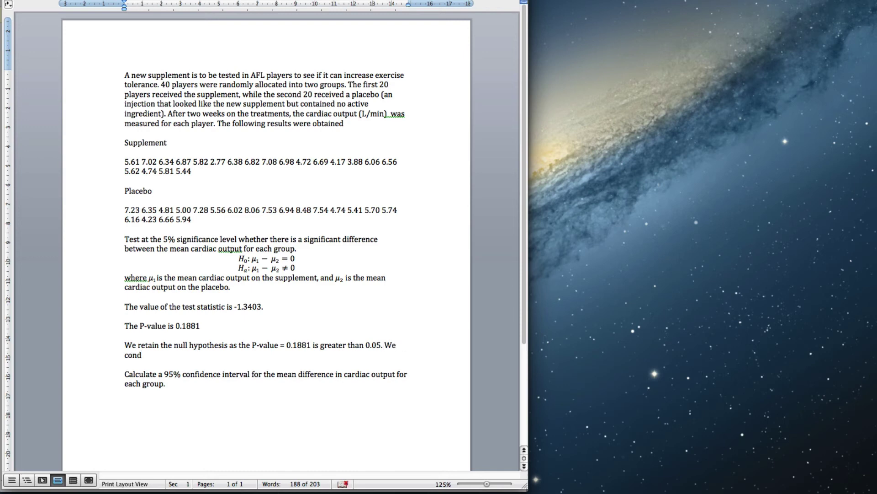
text(lude that there is no evidence to indicate)
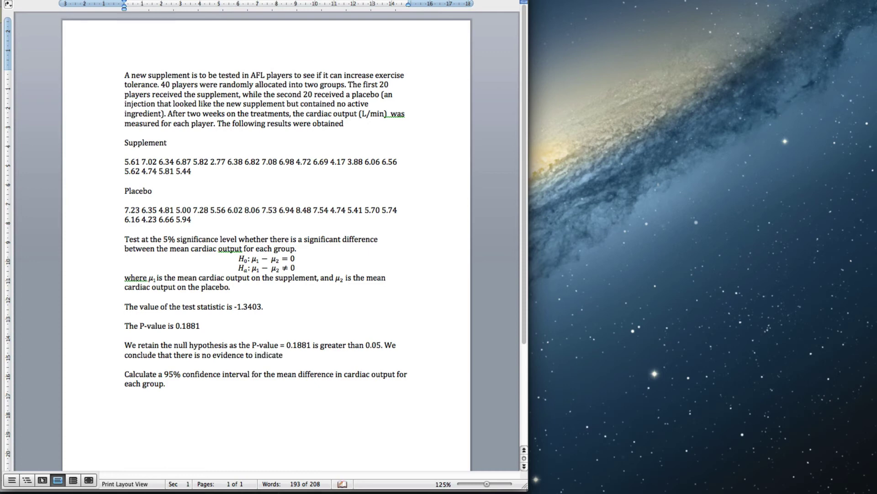
text( a difference in the mean cardiac)
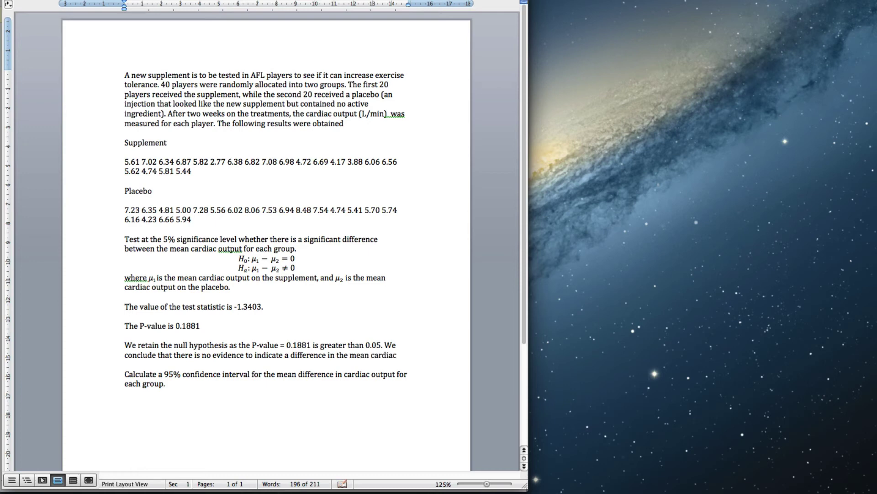
text( output)
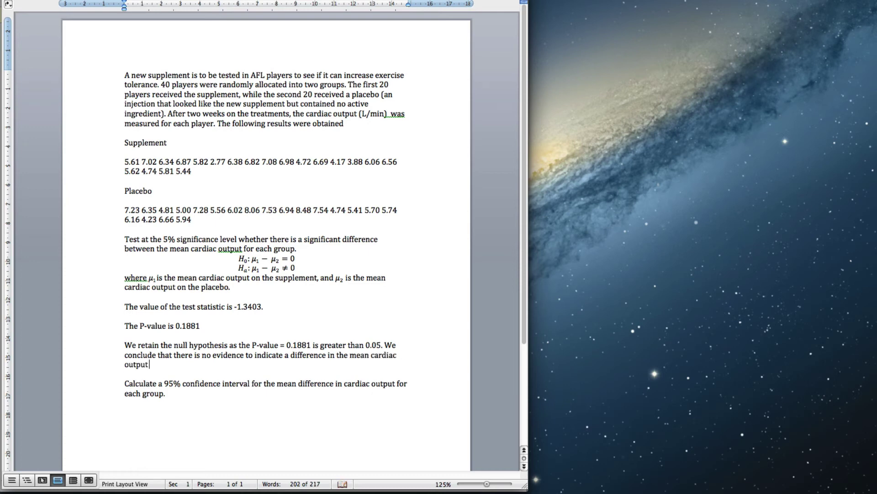
text( for AFL players on the supplement co)
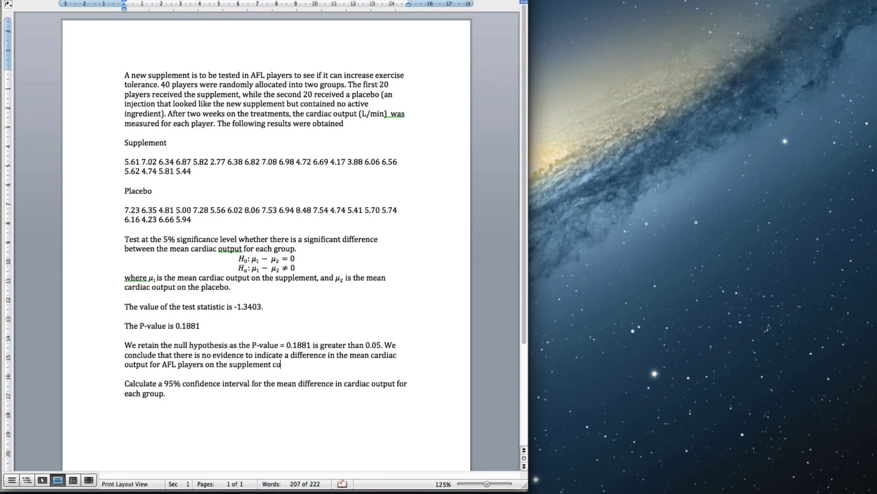
text(impared to A)
text(FL players on)
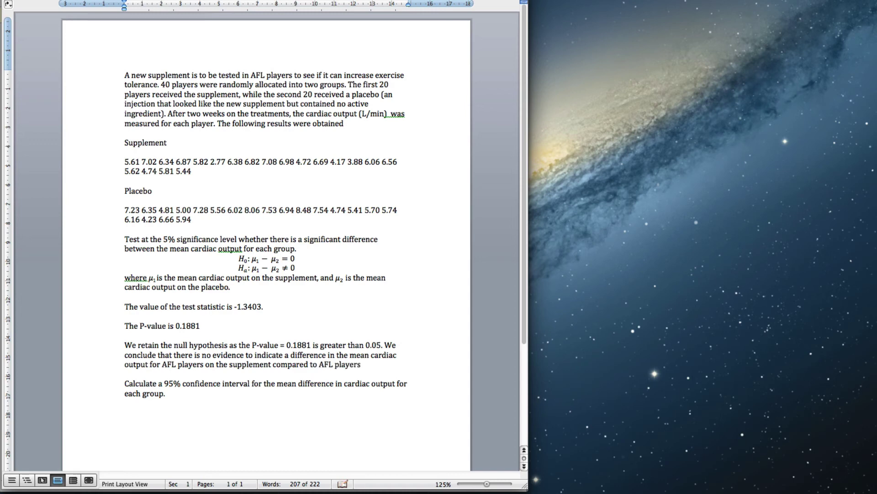
text( the placebo.)
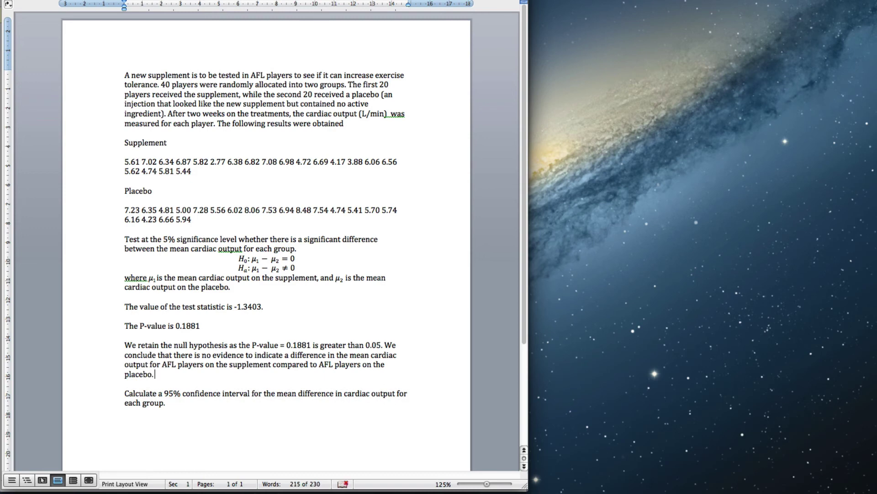
click(171, 403)
key(super+Tab)
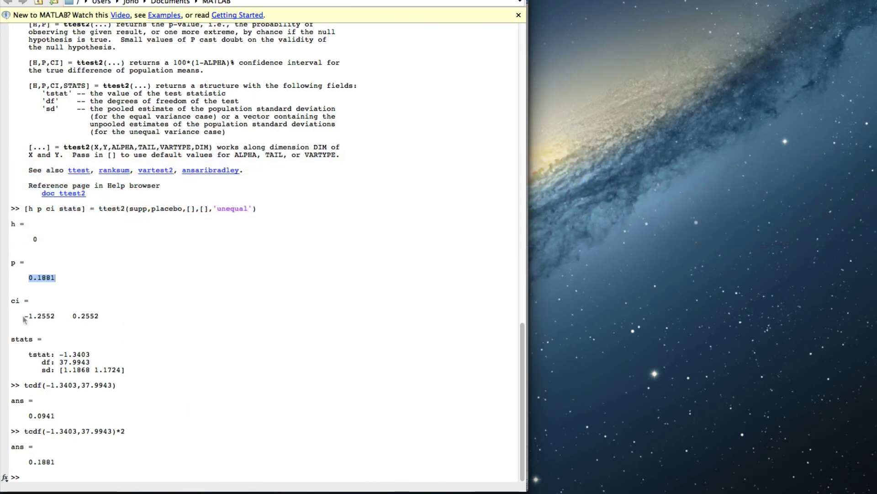
drag(24, 317, 121, 315)
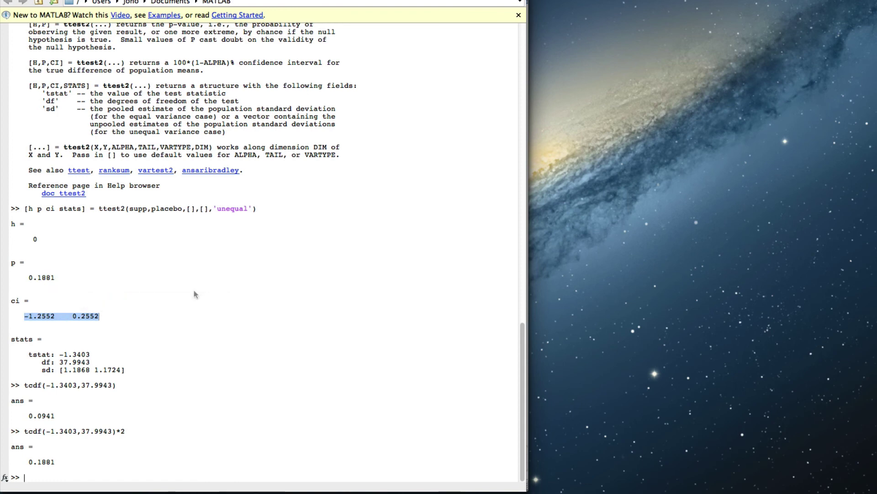
key(super+Tab)
Paste the confidence interval under the question and format it as (-1.2552, 0.2552).
key(super+v)
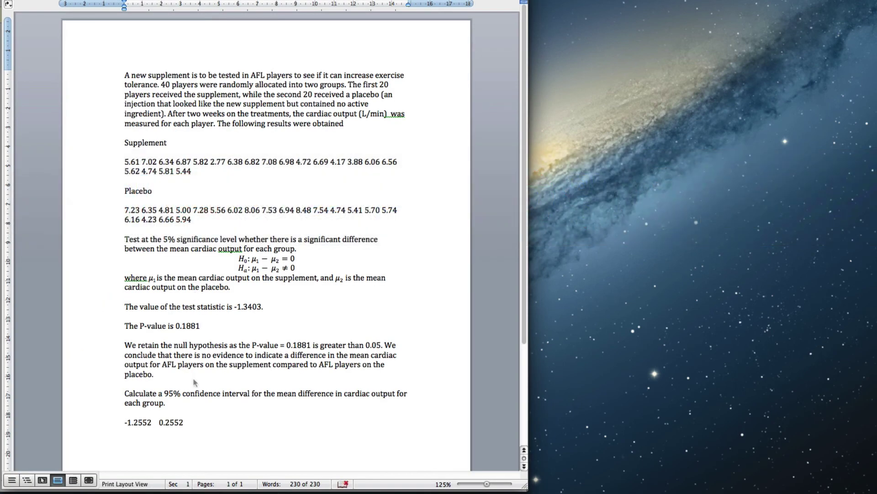
click(125, 423)
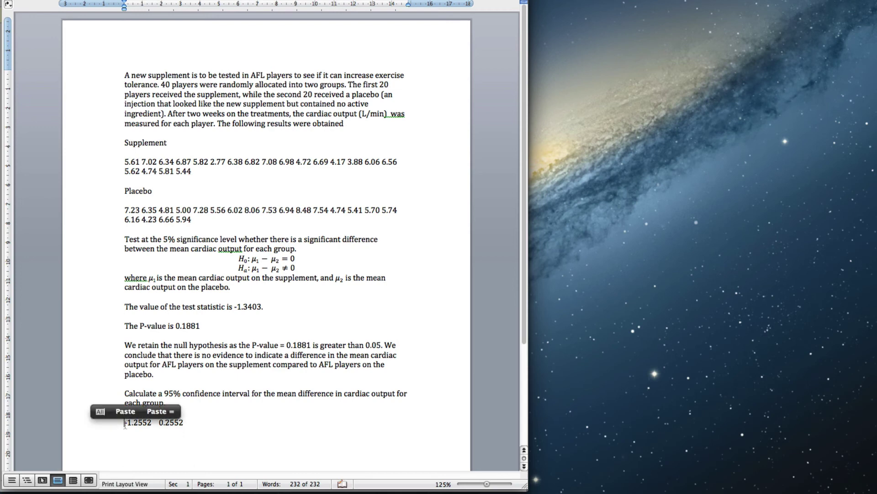
text(()
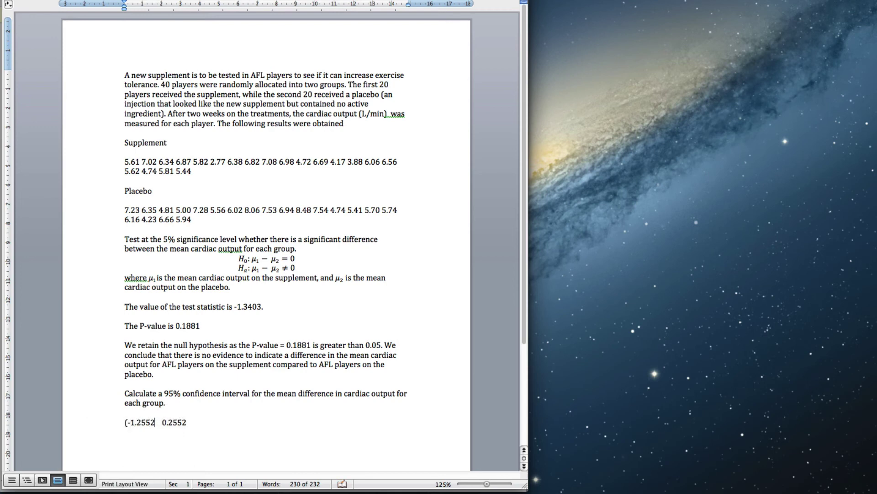
key(BackSpace)
key(BackSpace)
text(,)
click(183, 422)
Type 'We are 95% confidence that the mean cardiac output of AFL players on the supplement is between -1.2552 and 0.2552'.
text())
text(We are )
text(95)
text(% c)
text(onfide)
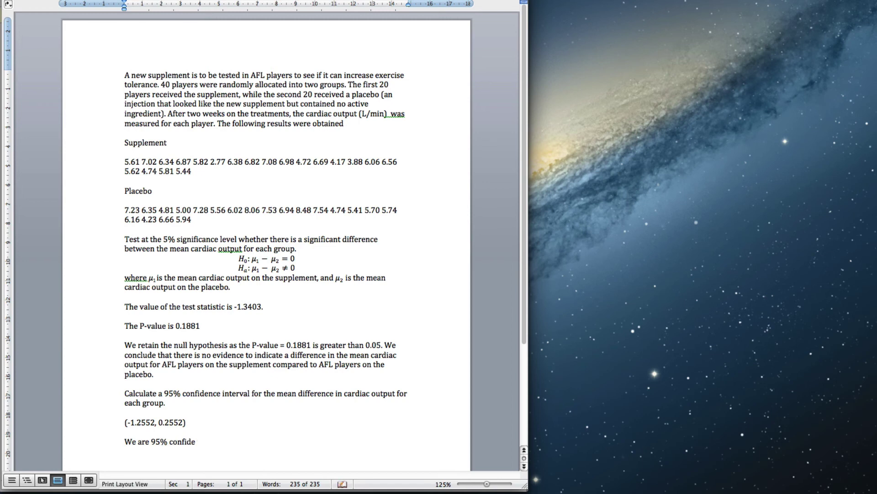
text(nce that the mean cardiac out)
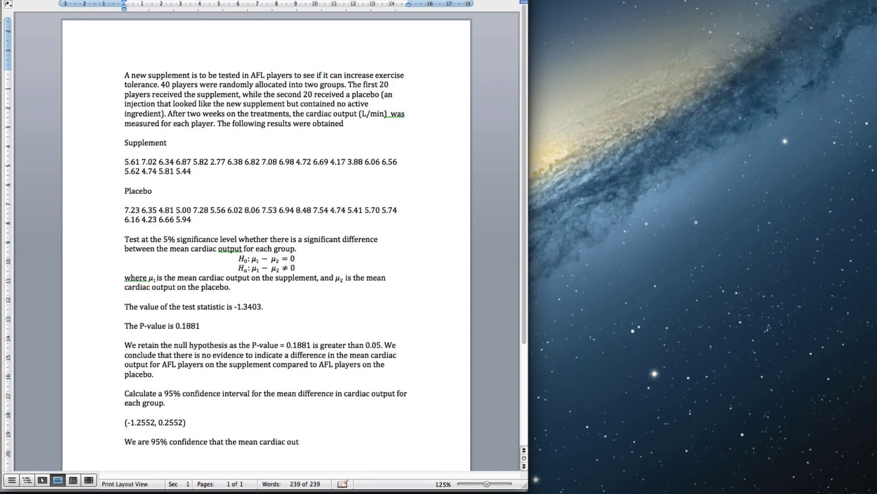
text(po)
key(BackSpace)
key(BackSpace)
text(tput of AFL pp)
key(BackSpace)
key(BackSpace)
text(player)
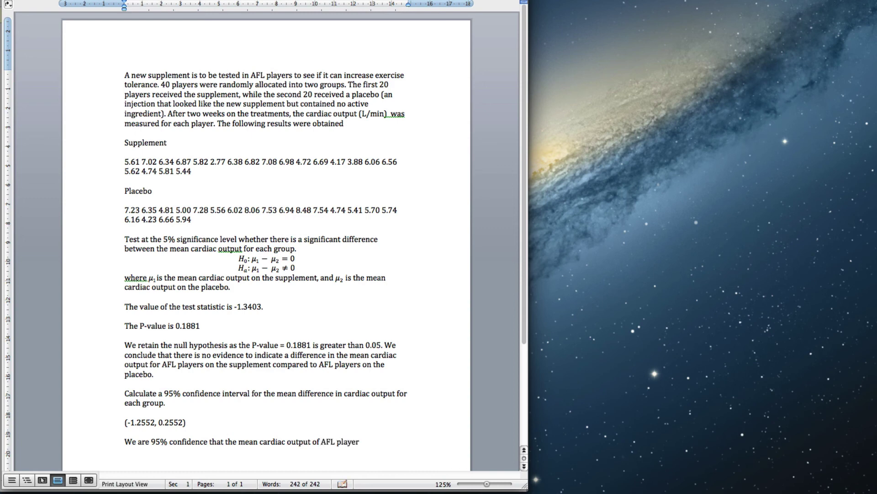
text(s on the supp)
text(lement i)
text(s between)
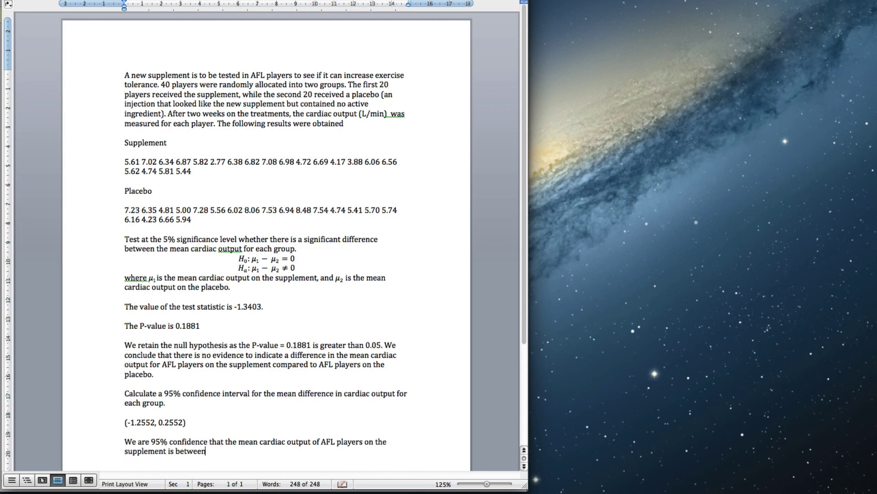
text( -1.2552 and 0.2552)
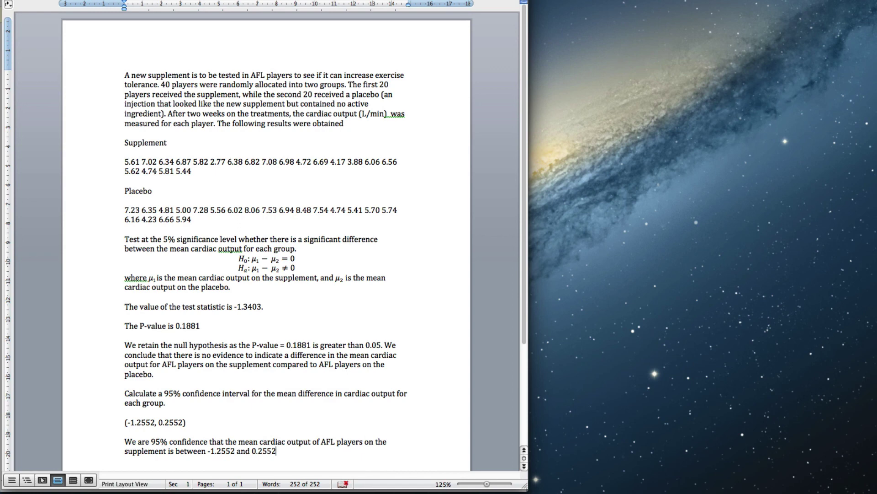
End the sentence with 'L/min larger than the mean cardiac output of AFL players on the placebo.' and save.
text(larger tha)
text(n the mean cardiac)
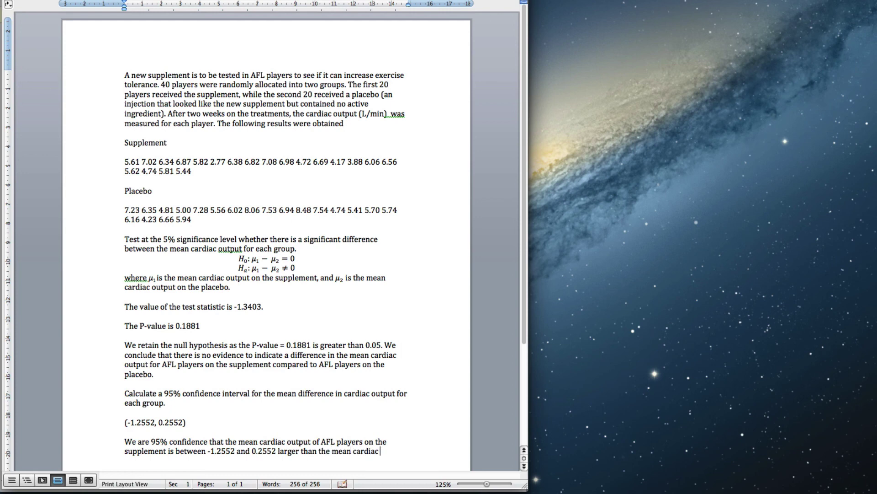
text( output of AFL plate)
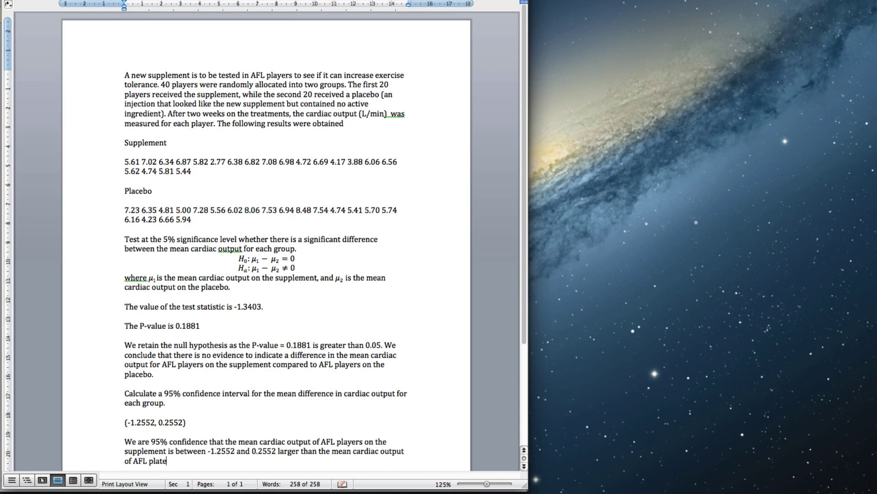
text(t)
key(BackSpace)
text(yers on the palce)
key(BackSpace)
key(BackSpace)
key(BackSpace)
text(lacebo)
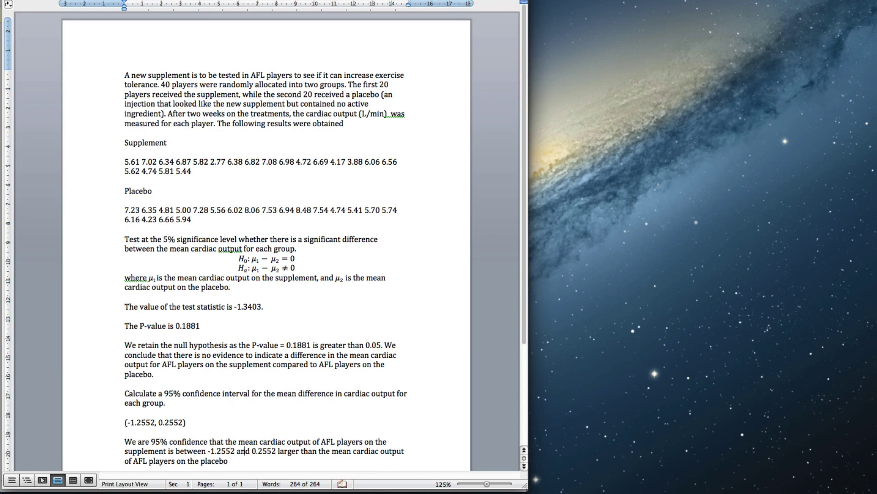
text( L/min)
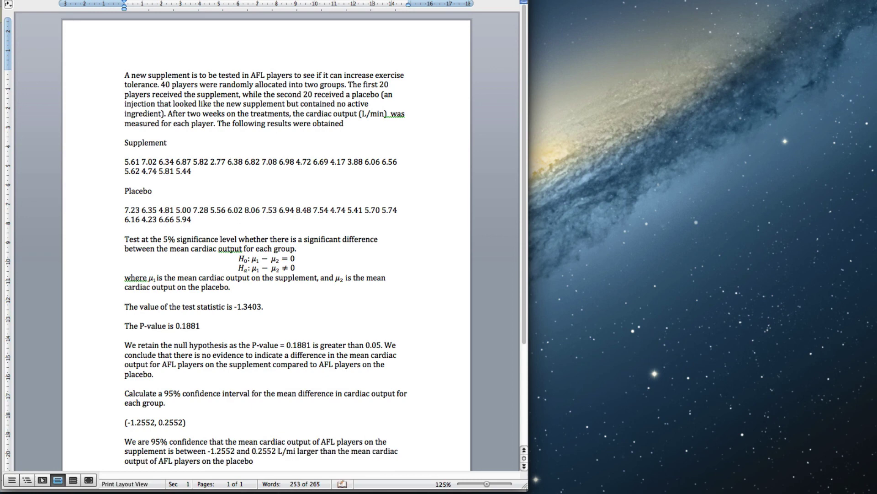
click(263, 462)
text(.)
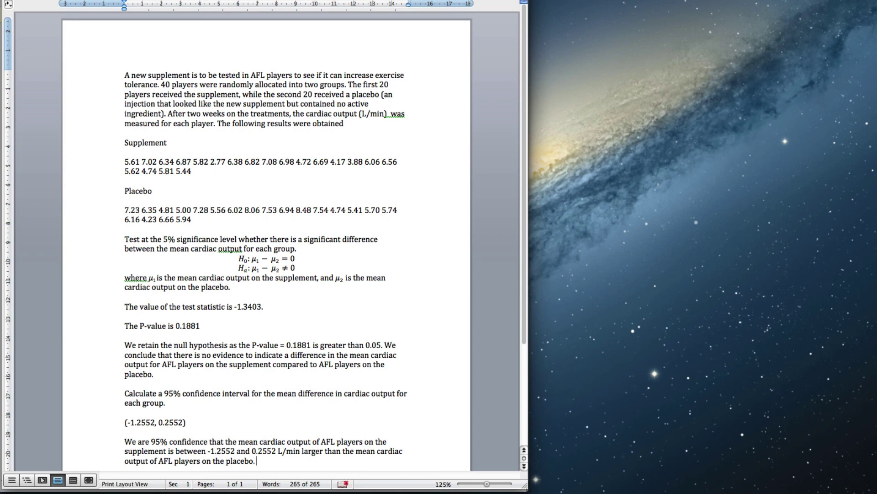
key(super+s)
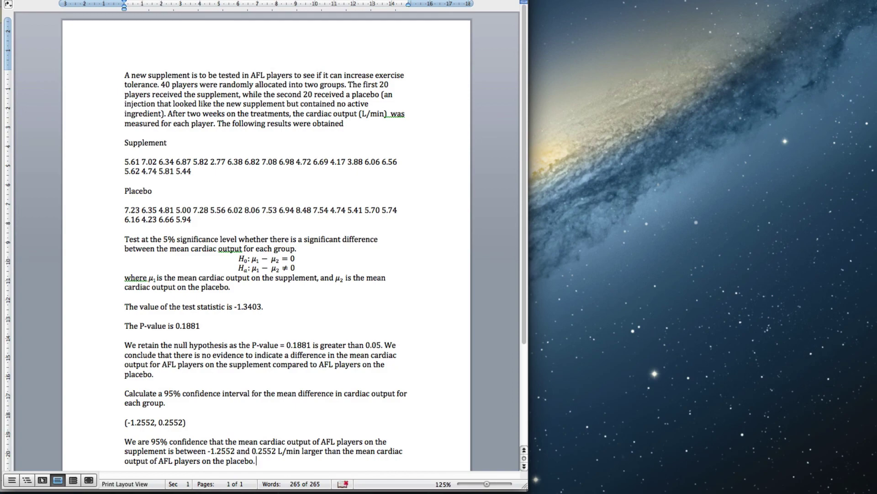